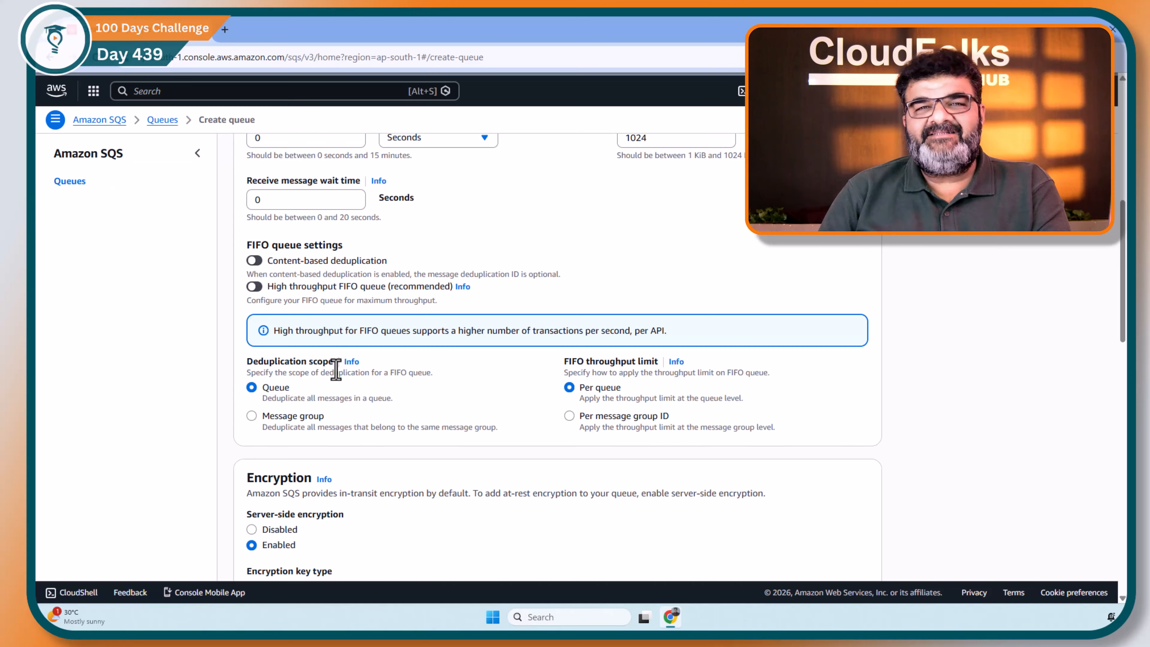
Step: Name the new FIFO queue test.fifo
scroll(398, 363, "up", 3)
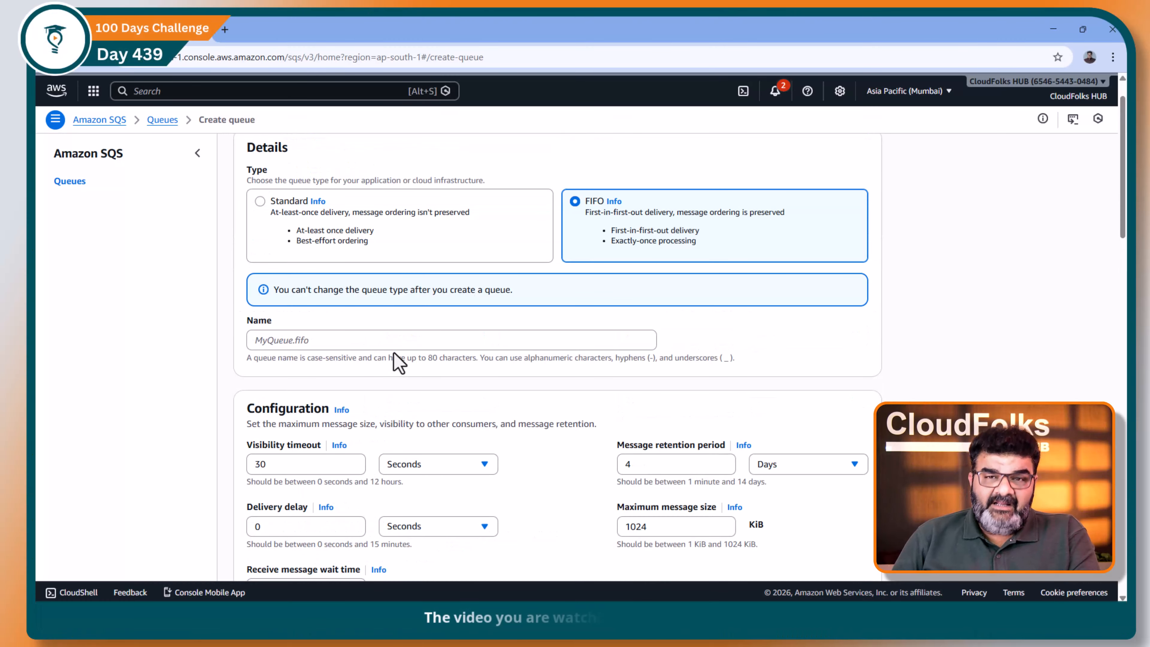
scroll(398, 362, "up", 1)
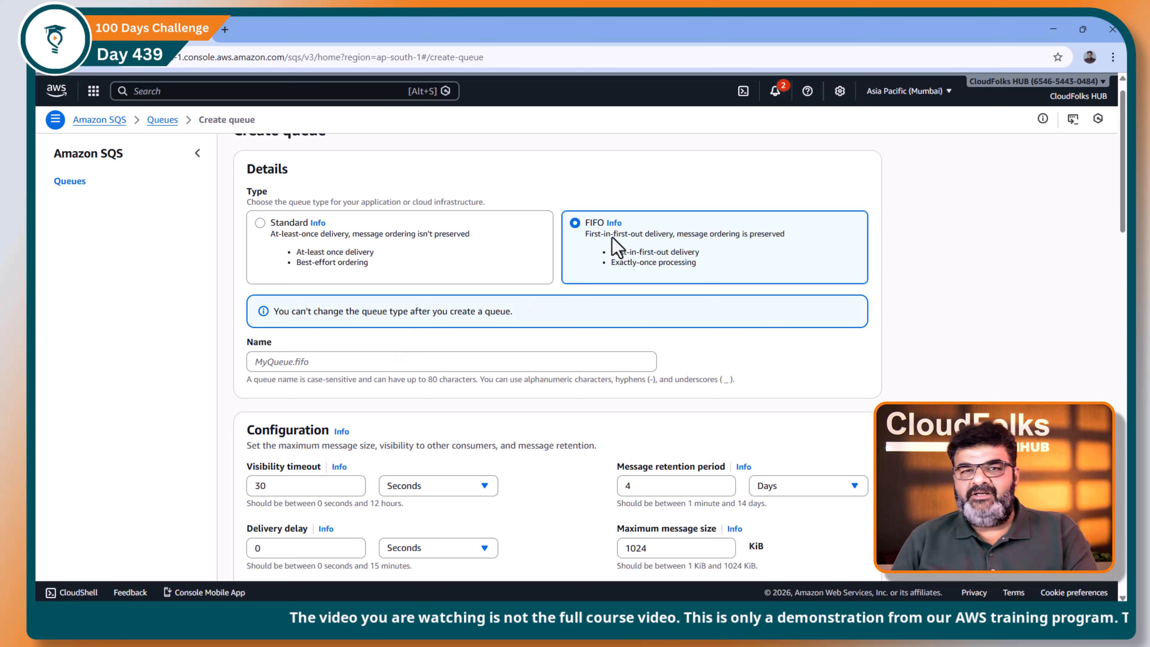
left_click(416, 367)
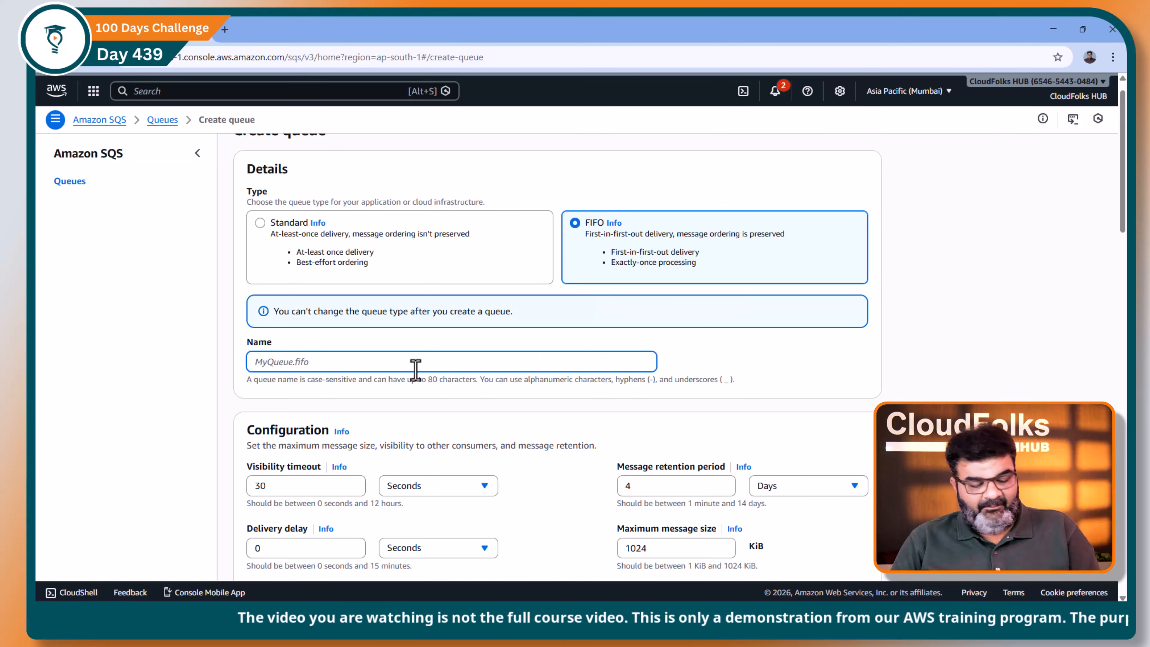
type("test.fifo")
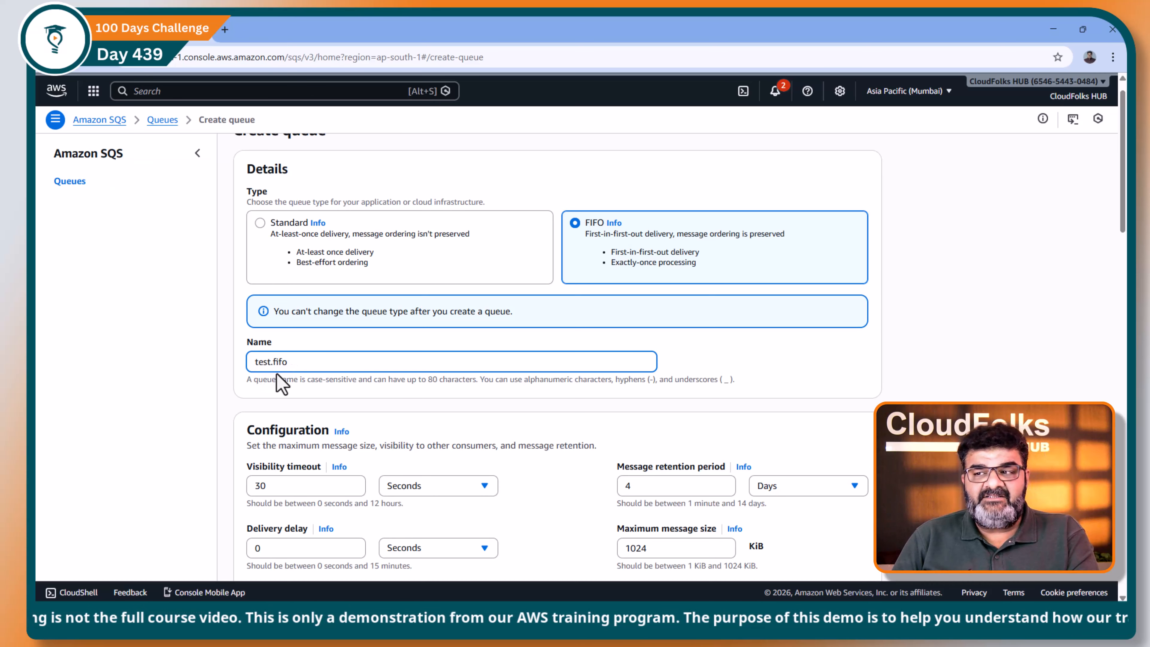
Step: Annotate the content-based deduplication setting with a circled OFF, mark the Queue and Message group deduplication scopes, and clear the annotations
scroll(288, 383, "down", 8)
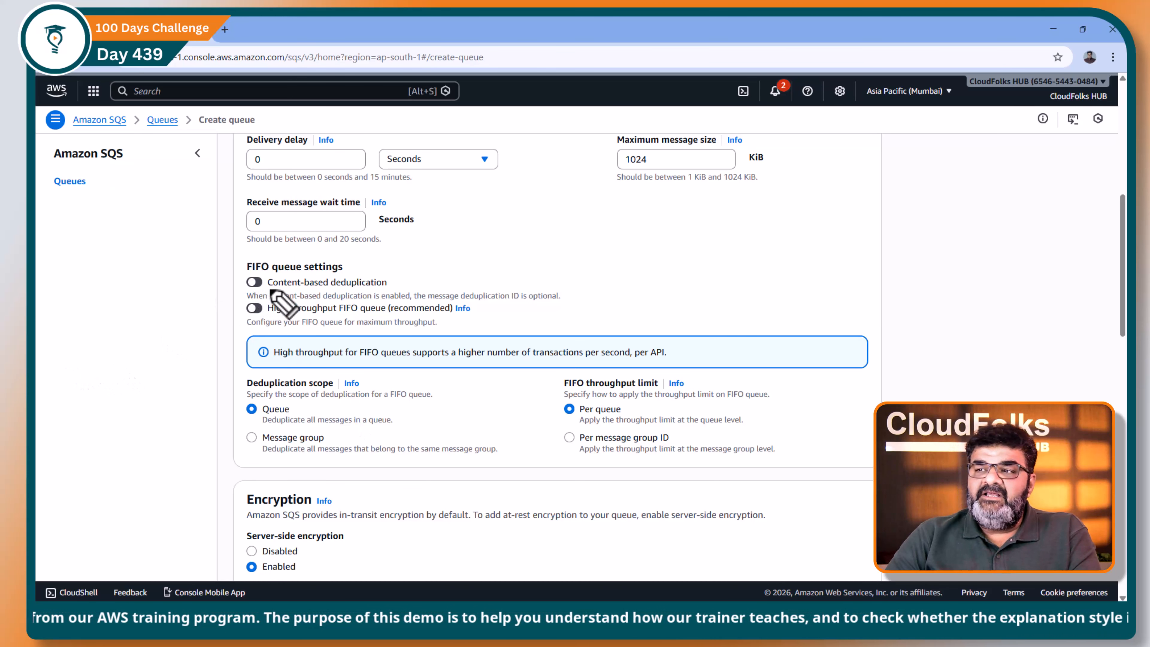
left_click_drag(268, 289, 383, 289)
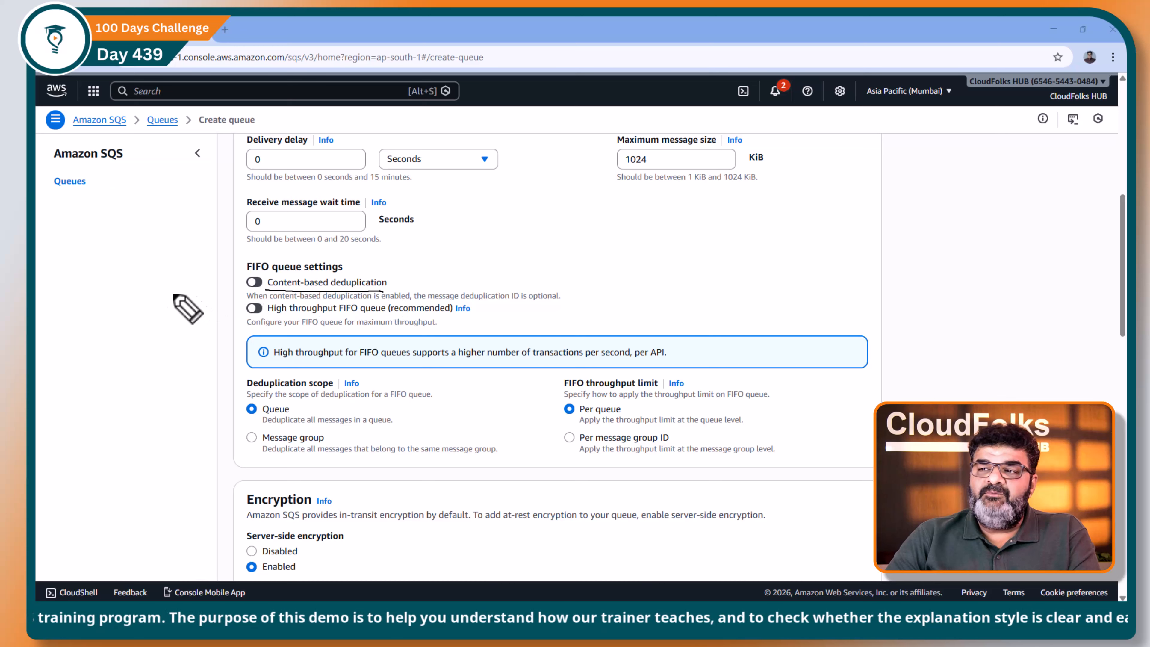
left_click_drag(163, 296, 177, 293)
left_click_drag(104, 284, 108, 285)
left_click_drag(114, 282, 121, 290)
left_click_drag(121, 286, 136, 301)
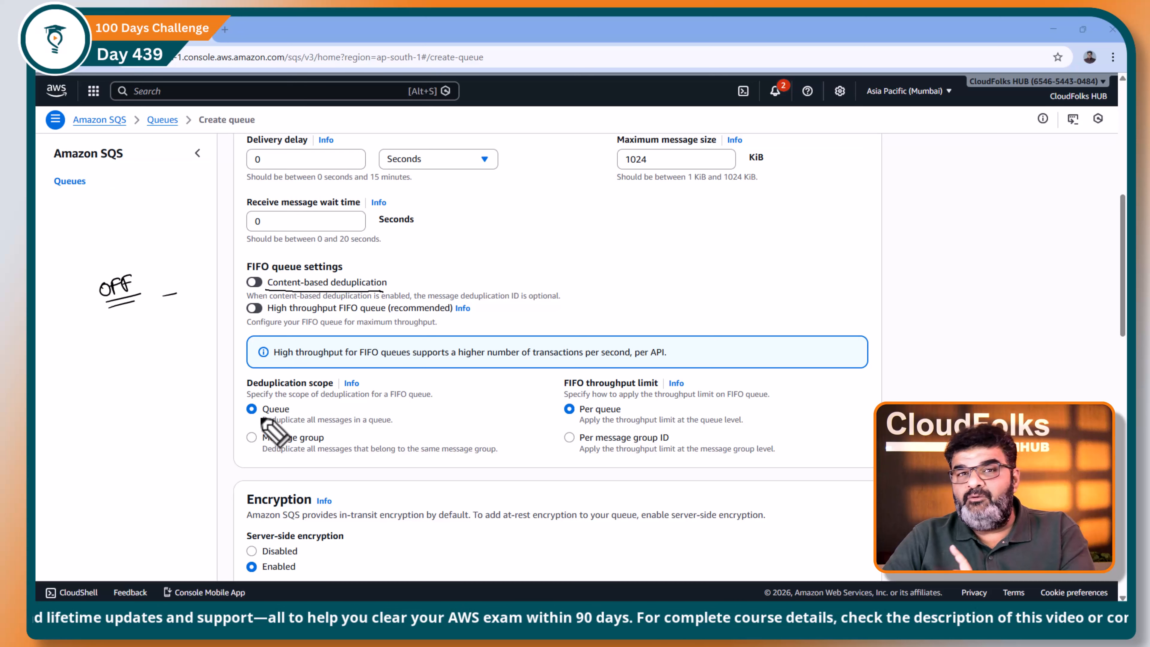
left_click_drag(303, 406, 312, 405)
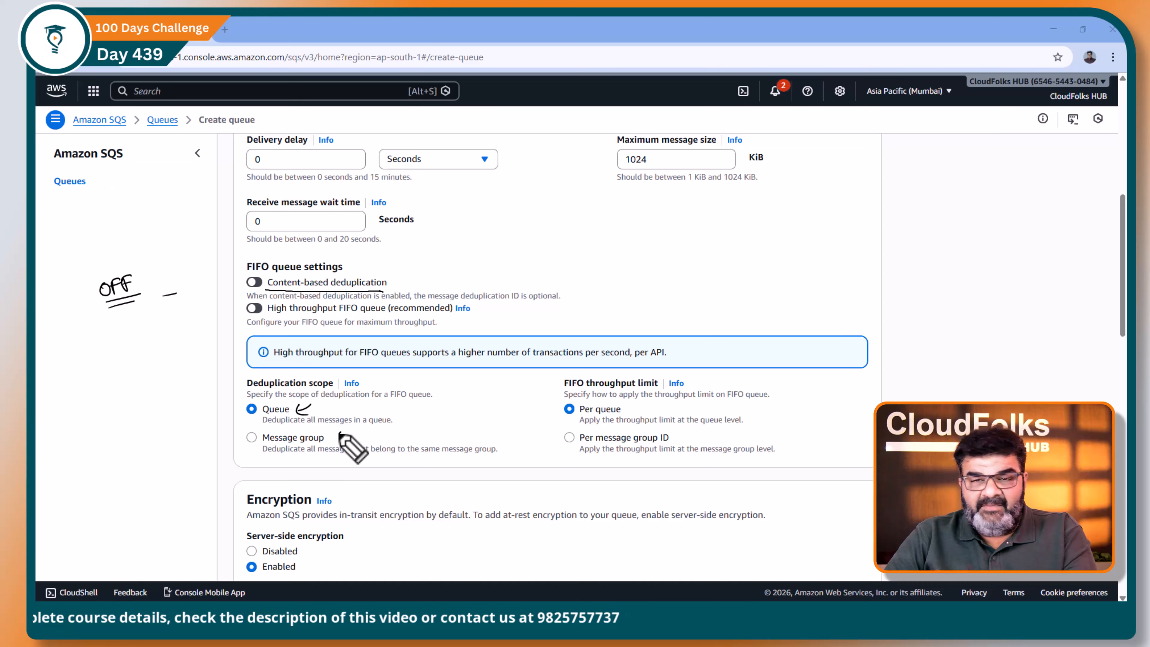
left_click_drag(327, 438, 340, 433)
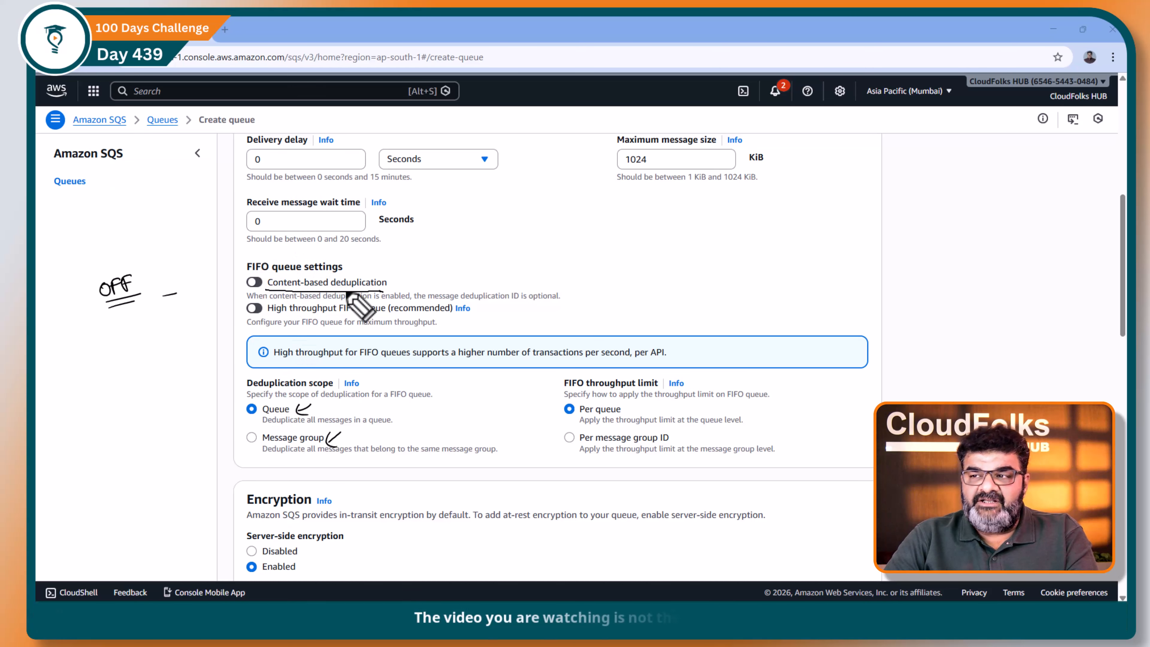
mouse_move(136, 271)
left_mouse_down()
mouse_move(86, 286)
mouse_move(93, 311)
left_mouse_up()
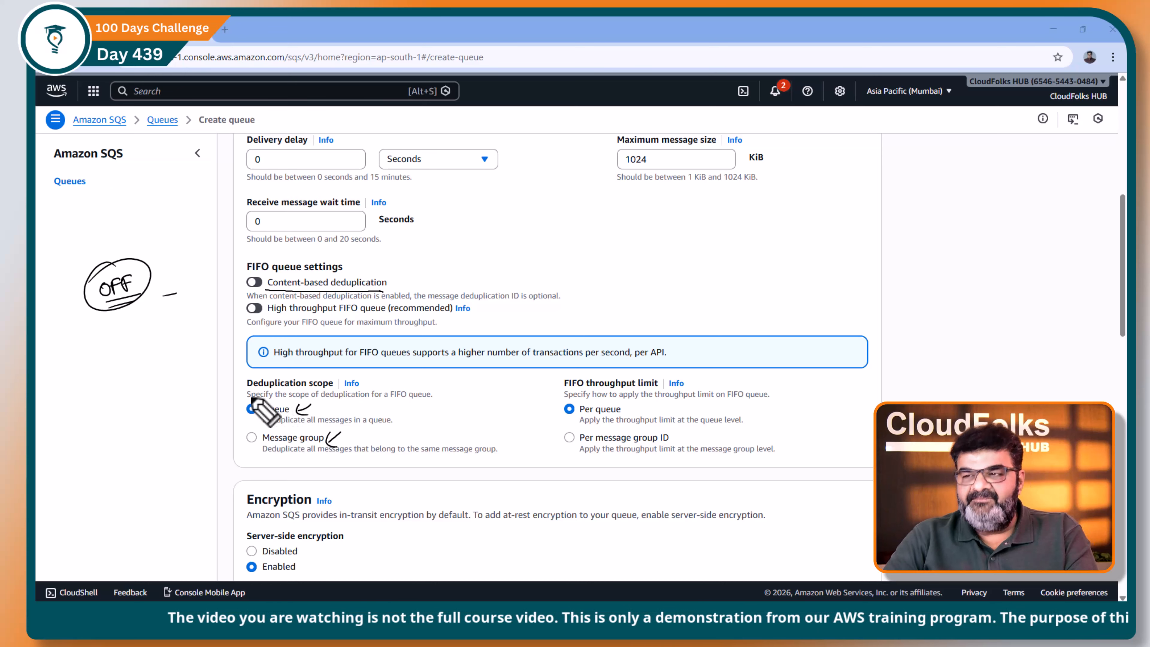
key("e")
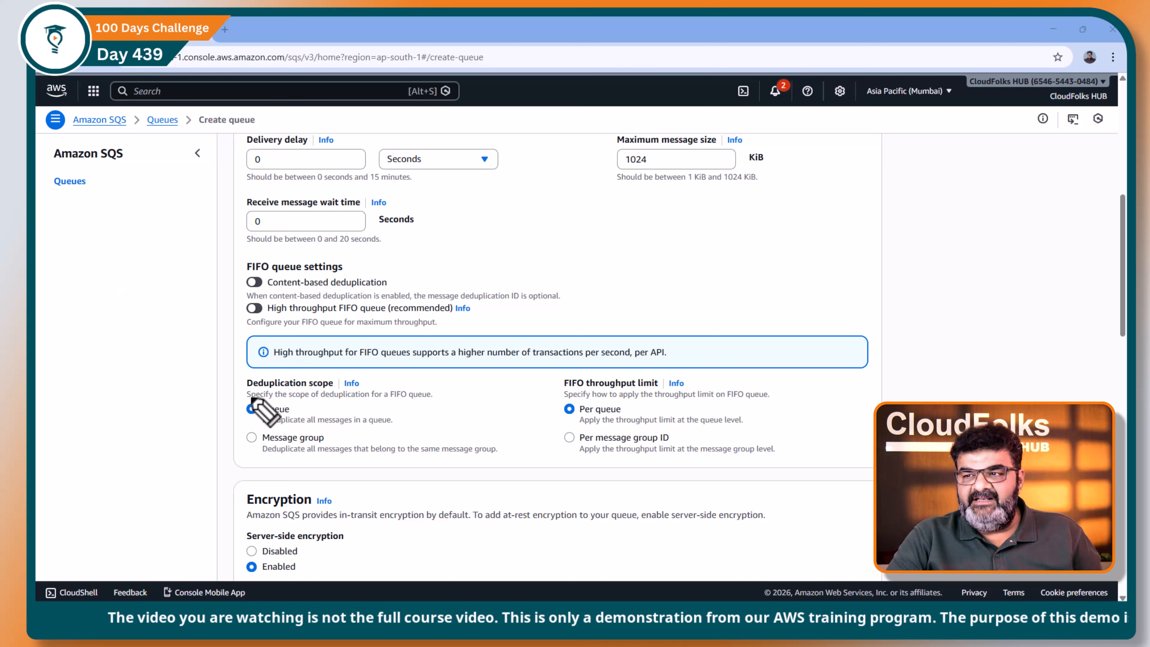
Step: Create the queue with the default FIFO, encryption and access policy settings, and dismiss the creation notice
scroll(359, 372, "down", 5)
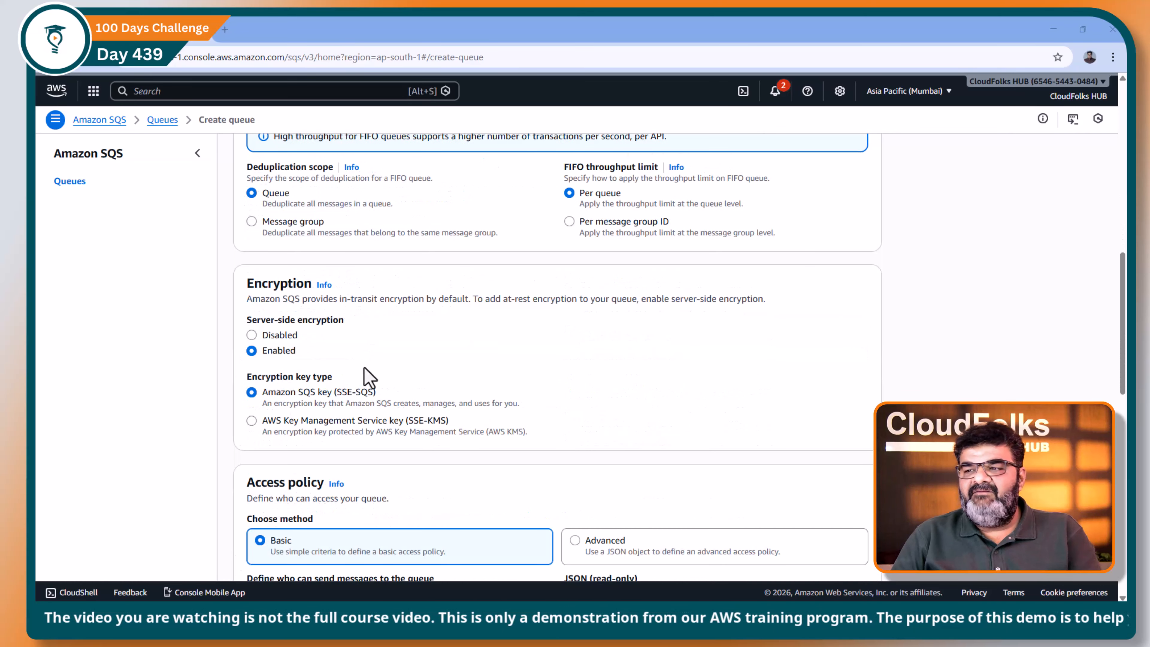
scroll(355, 333, "up", 3)
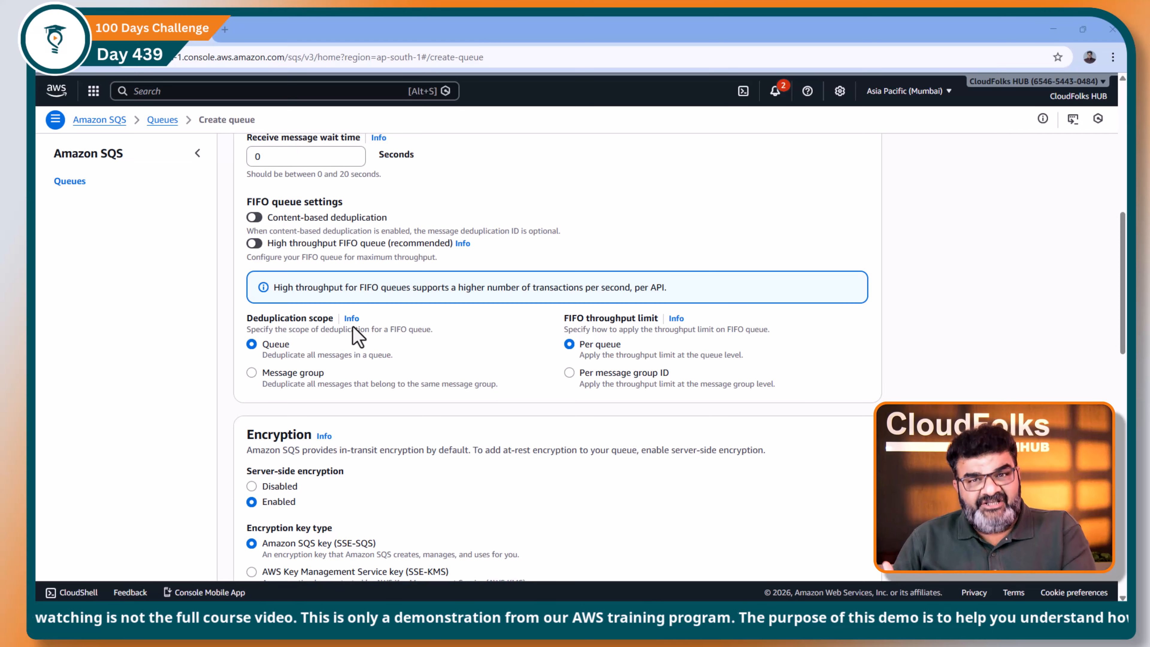
scroll(422, 340, "down", 5)
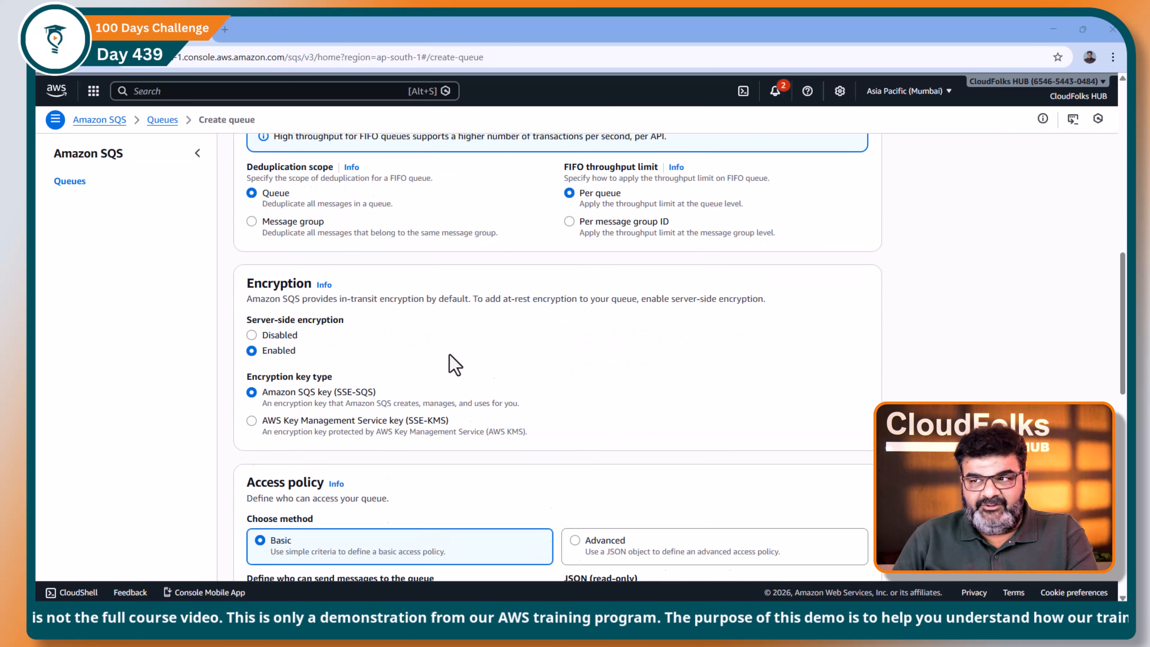
scroll(454, 364, "down", 14)
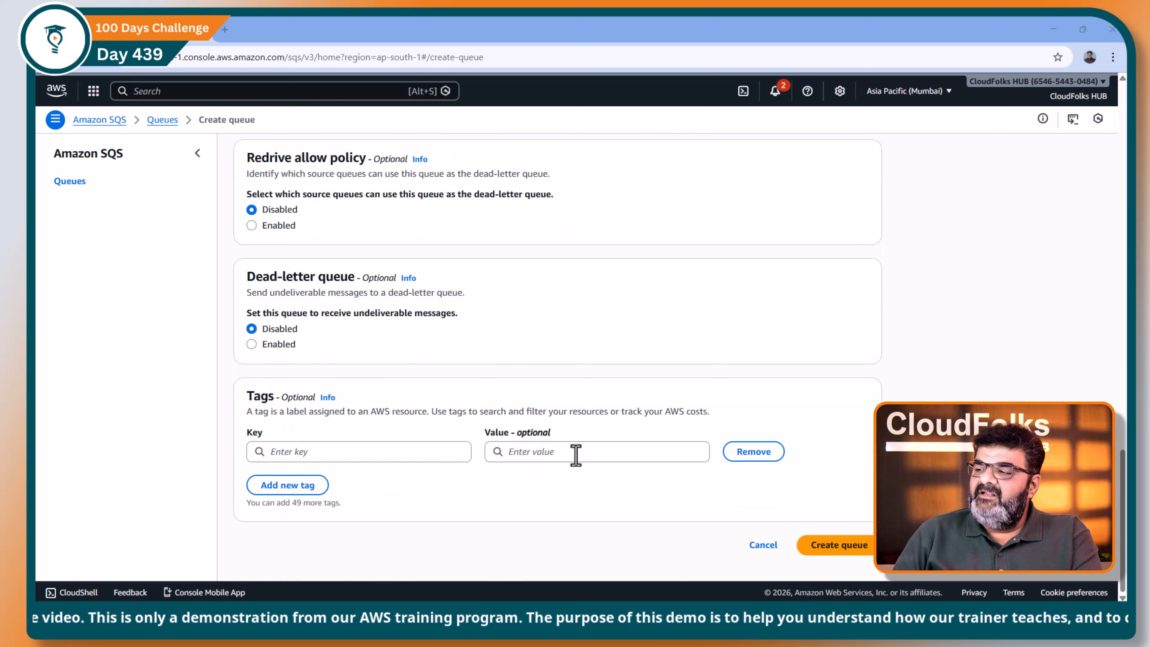
left_click(846, 553)
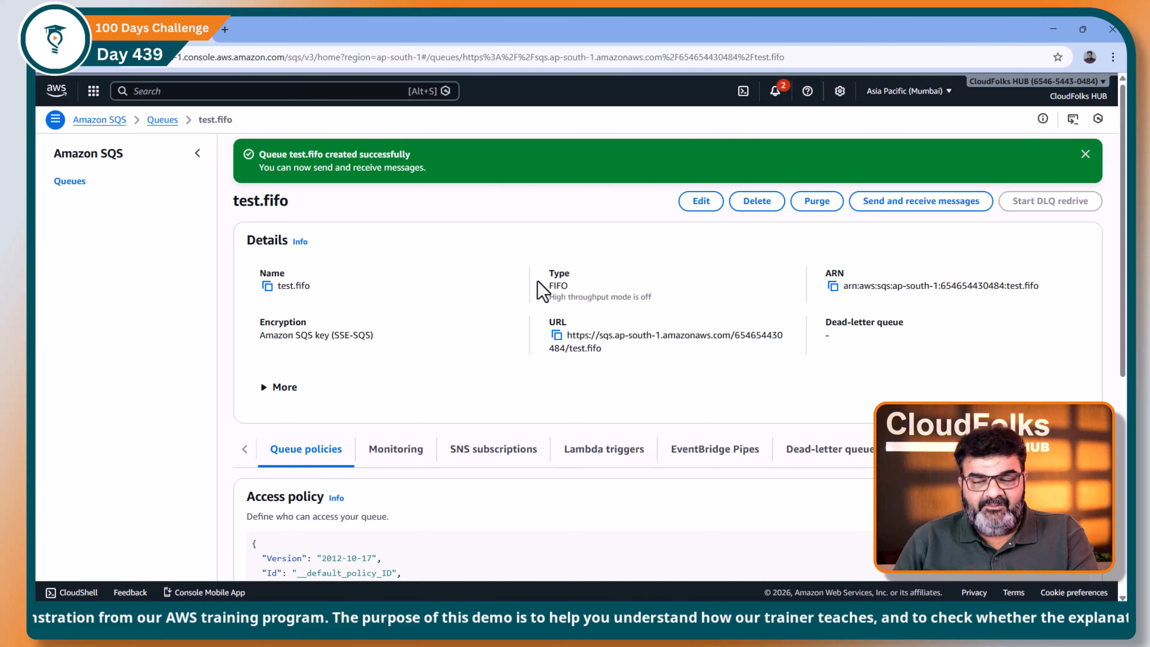
left_click(1085, 154)
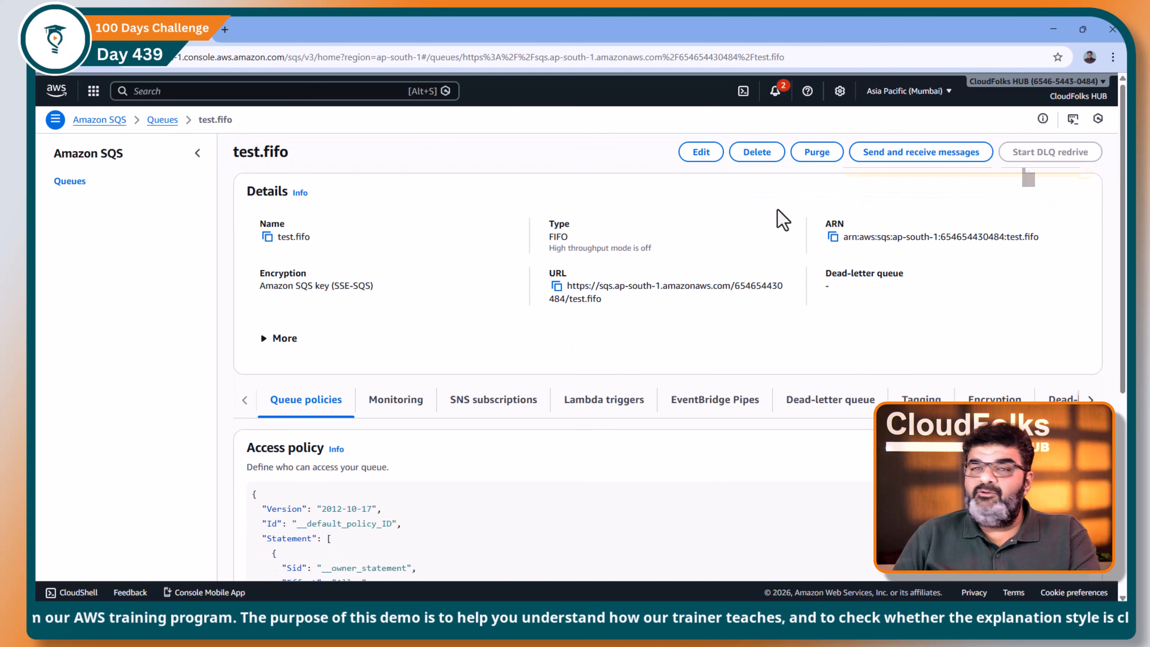
Step: Open the test.fifo queue's edit page in a new browser tab and examine its FIFO queue settings
right_click(702, 165)
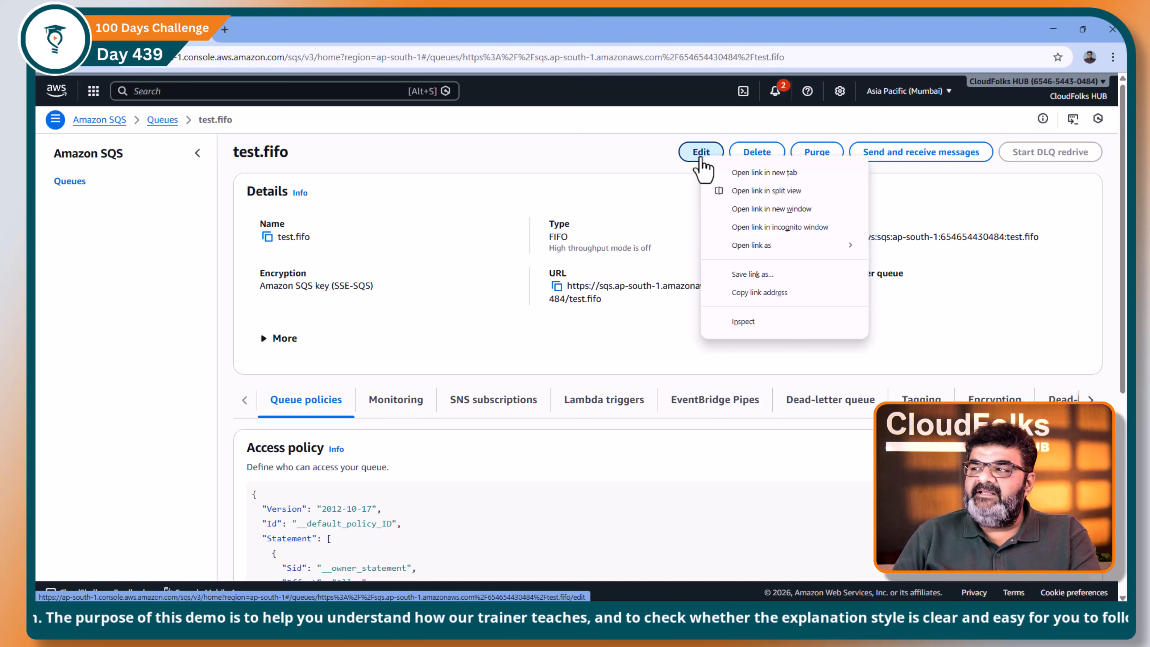
left_click(742, 172)
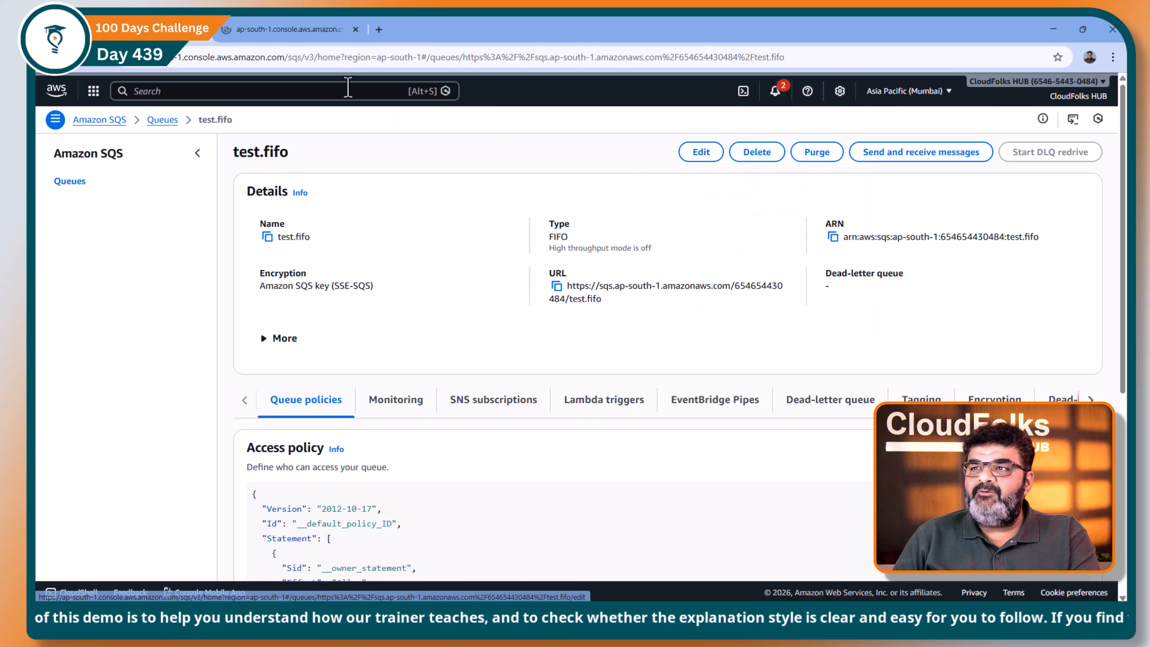
left_click(292, 30)
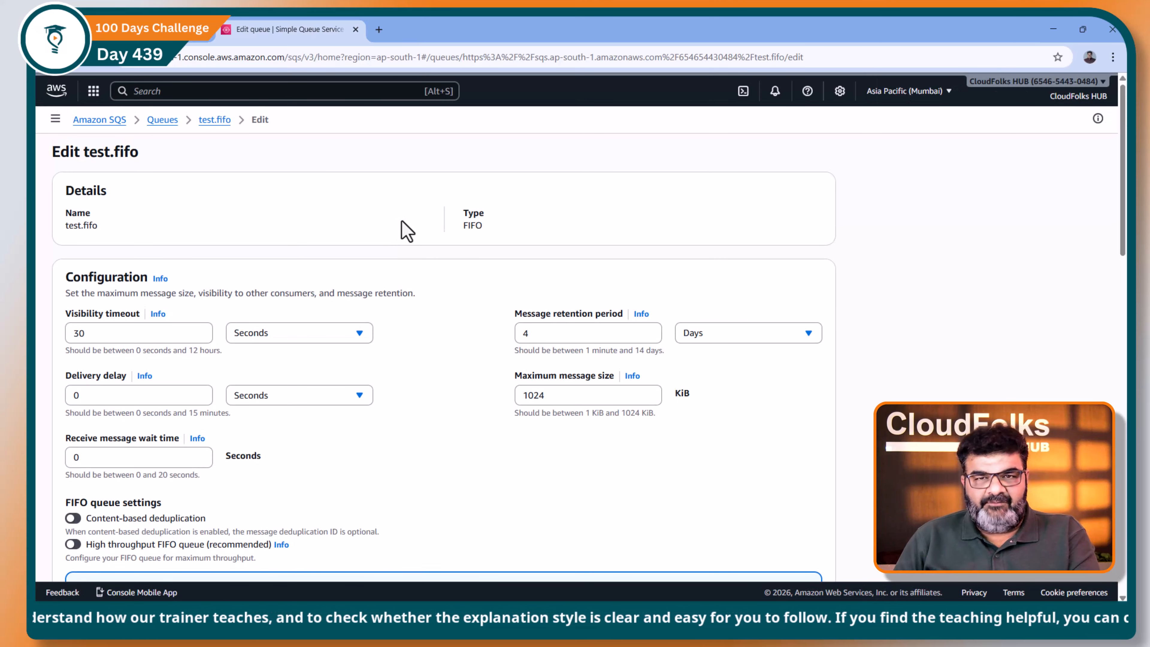
scroll(403, 231, "down", 5)
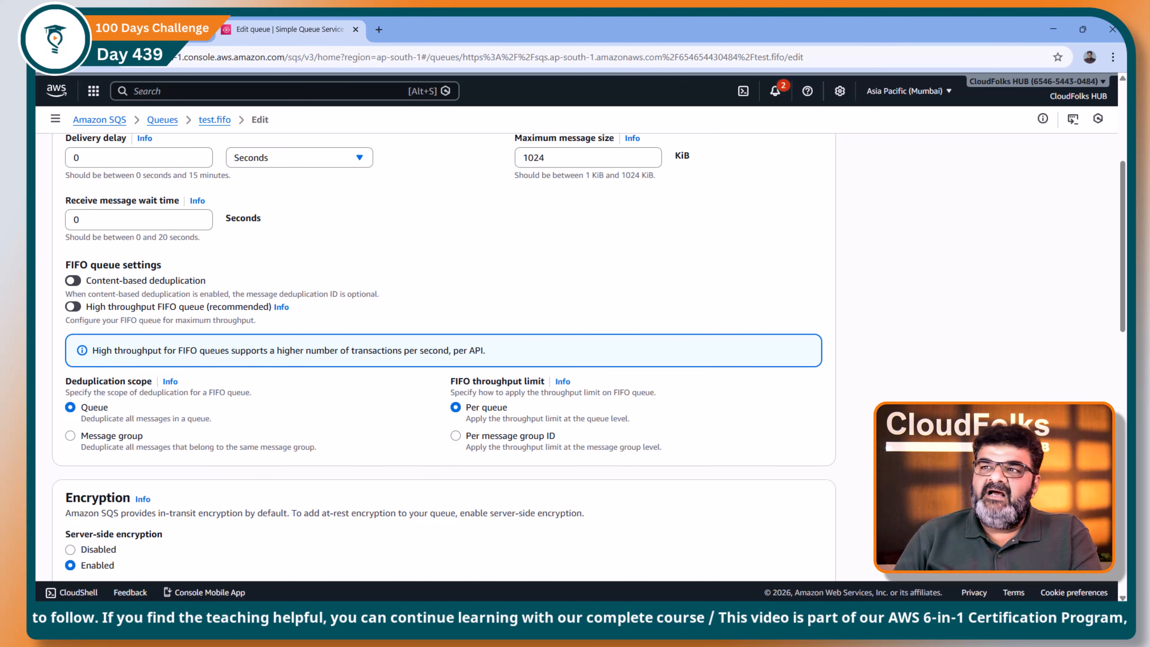
Step: Return to the test.fifo details page, open its send and receive messages page, and enter PaymentDone as the message body
left_click(163, 30)
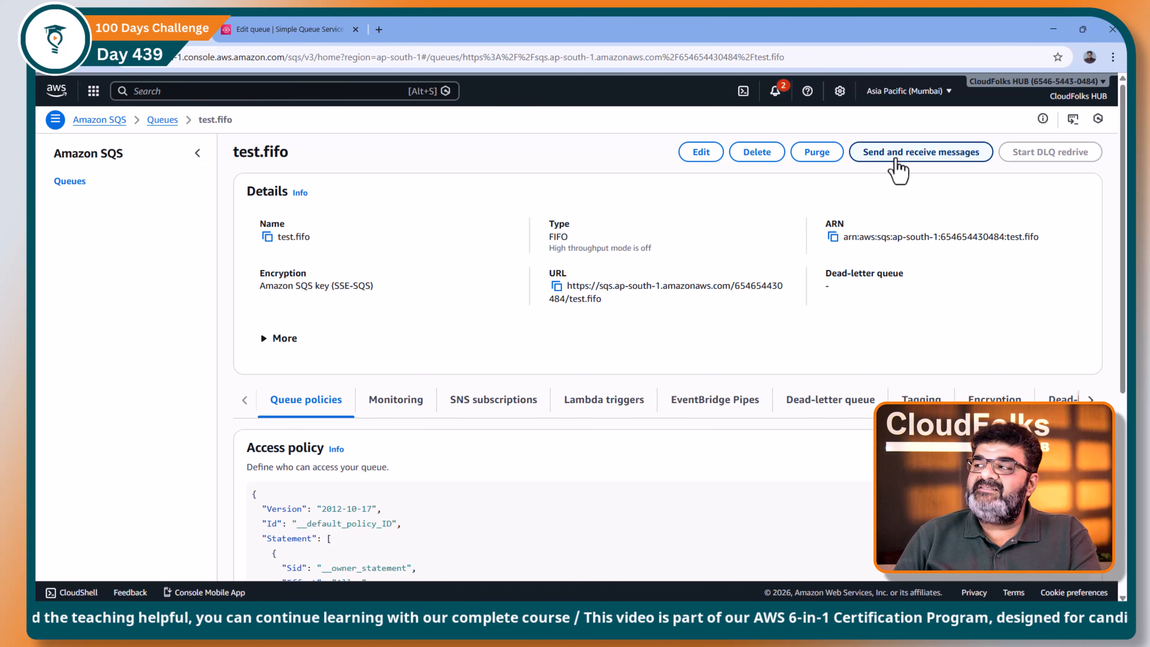
left_click(878, 159)
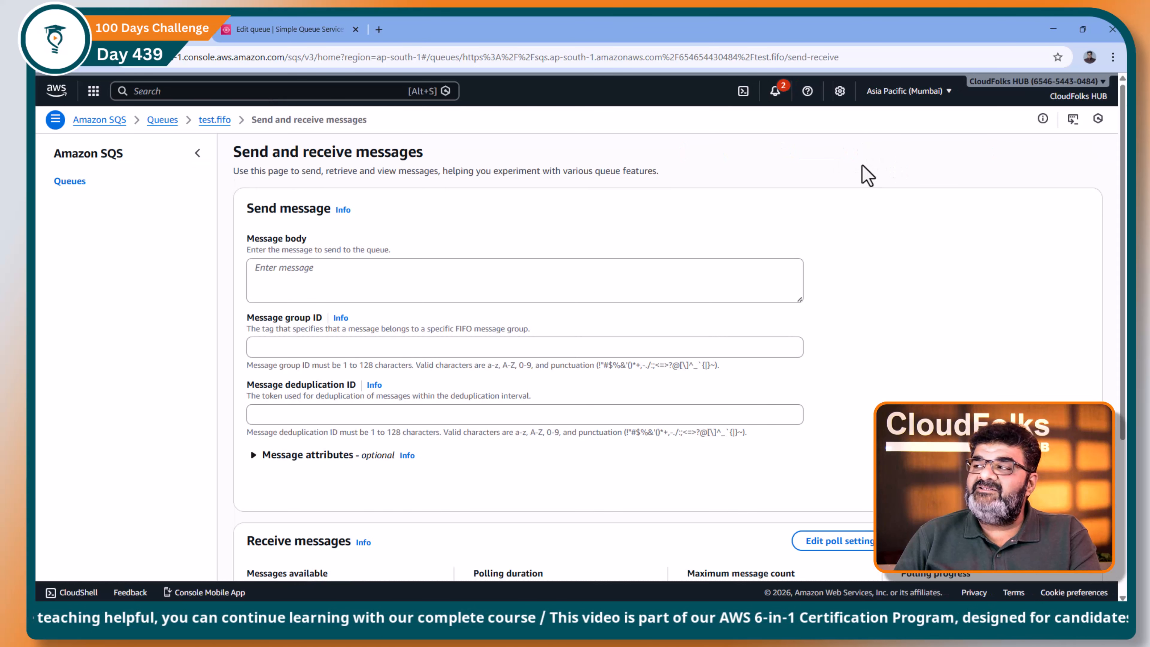
left_click(336, 282)
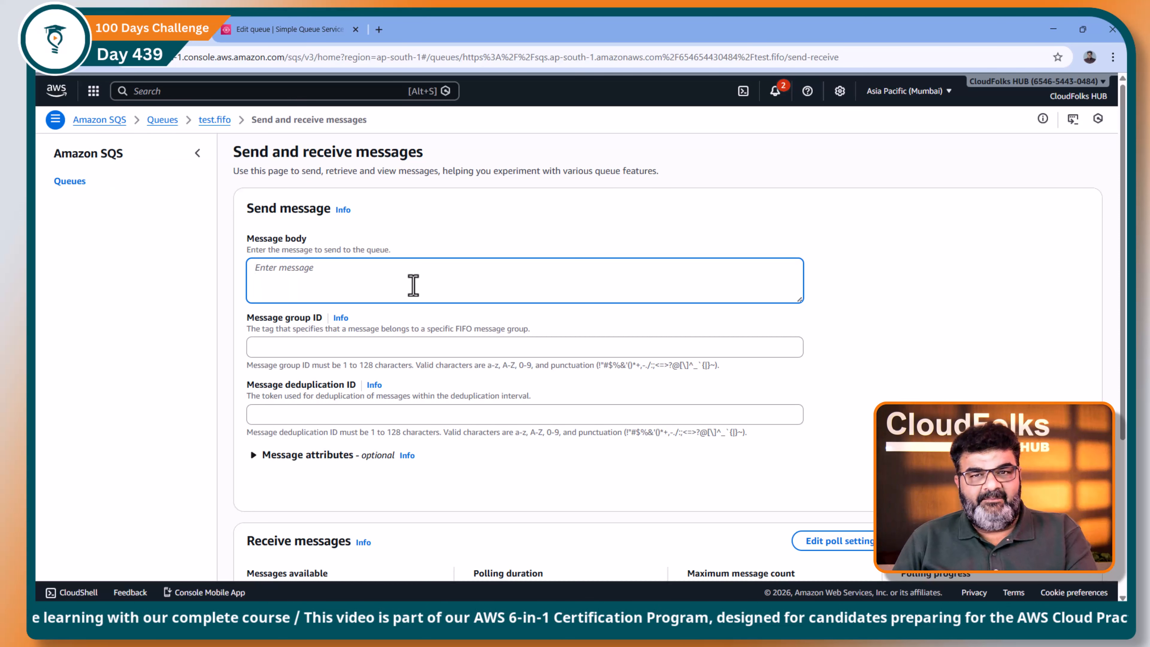
key("alt+Tab")
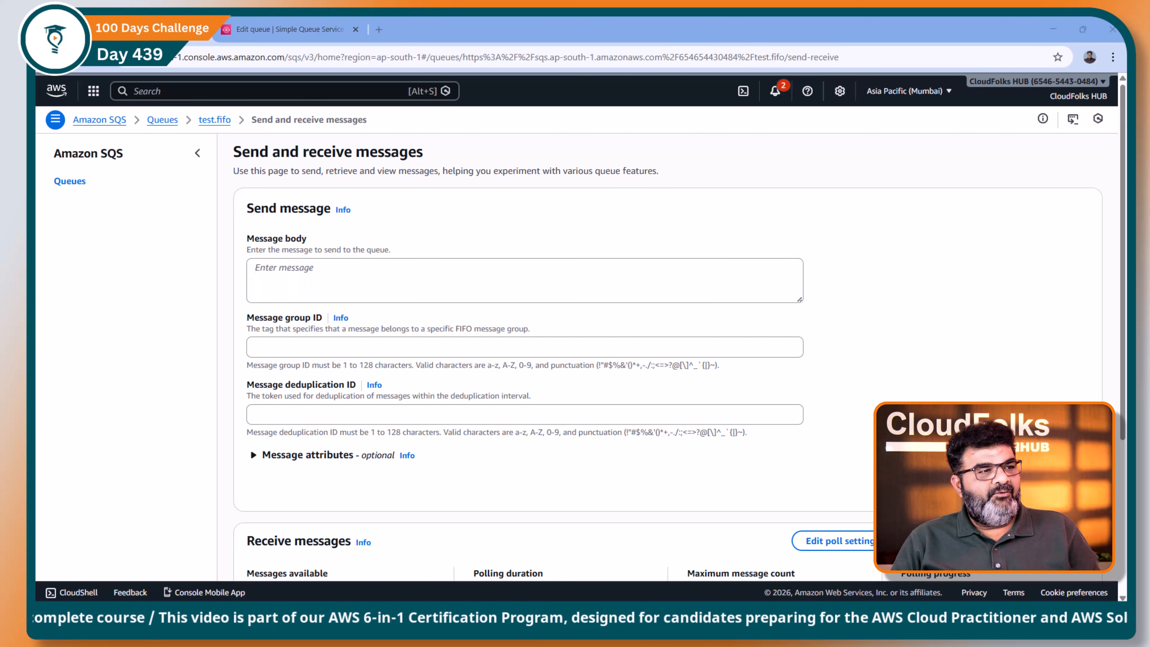
left_click(309, 272)
type("PaymentDone")
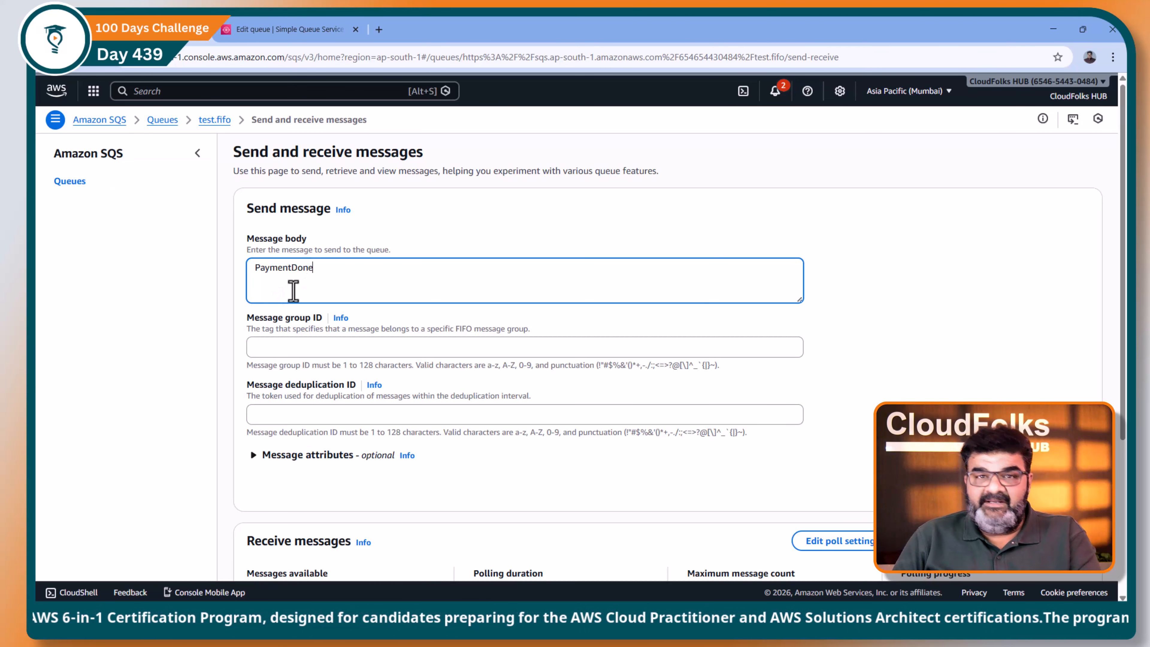
Step: Set the message group ID to group-1 and the message deduplication ID to id-1
left_click(292, 349)
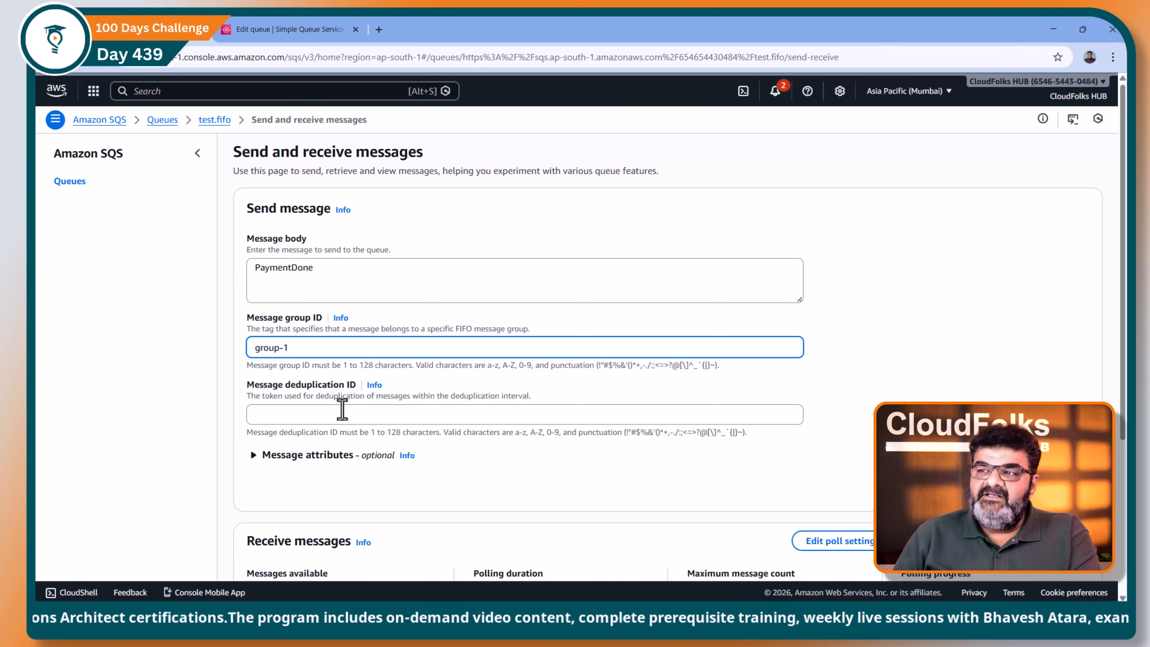
left_click(310, 32)
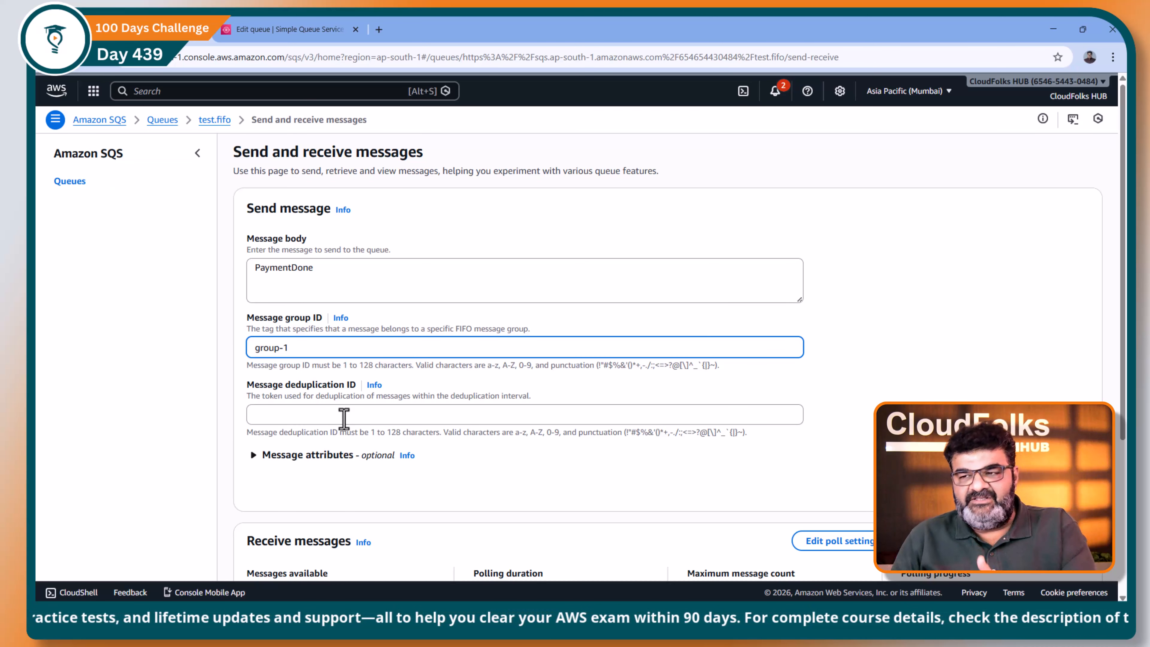
left_click(344, 417)
type("i")
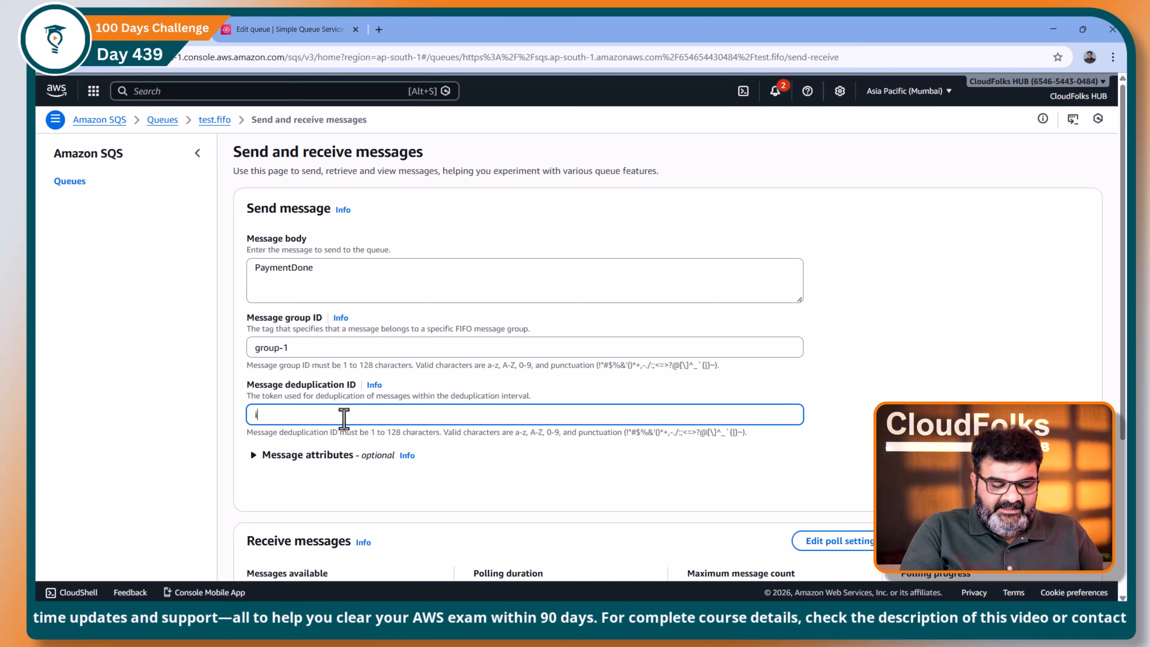
type("d-1")
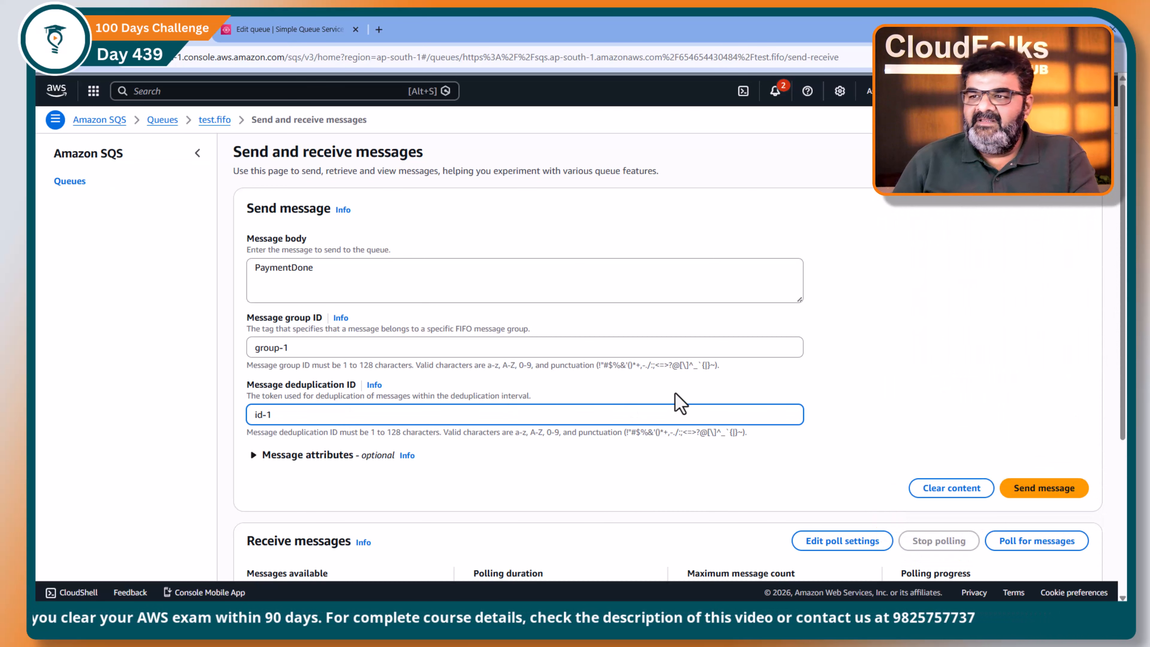
Step: Send the PaymentDone message to the queue and check the number of messages available before and after sending
scroll(681, 404, "down", 2)
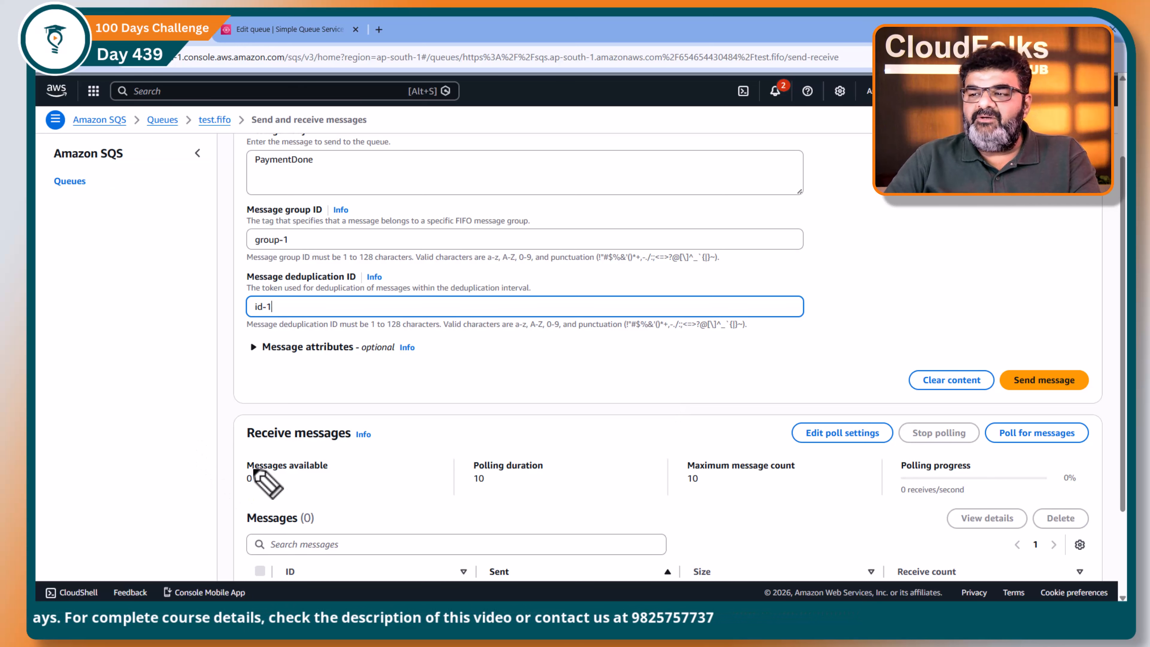
left_click_drag(252, 475, 251, 479)
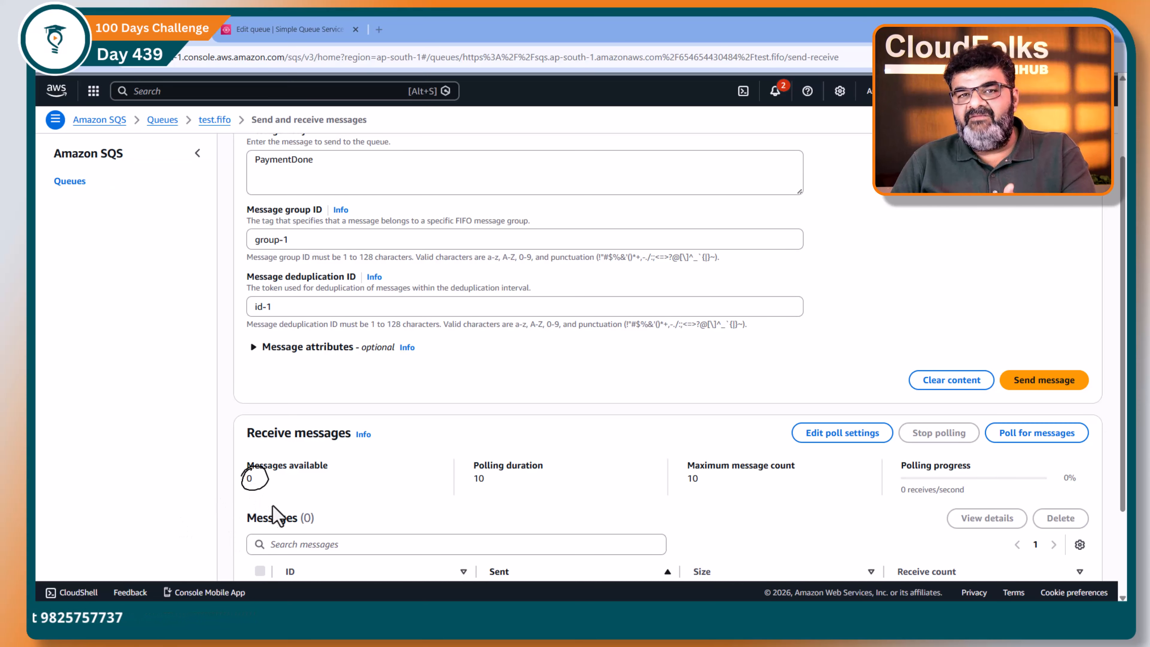
left_click(1026, 383)
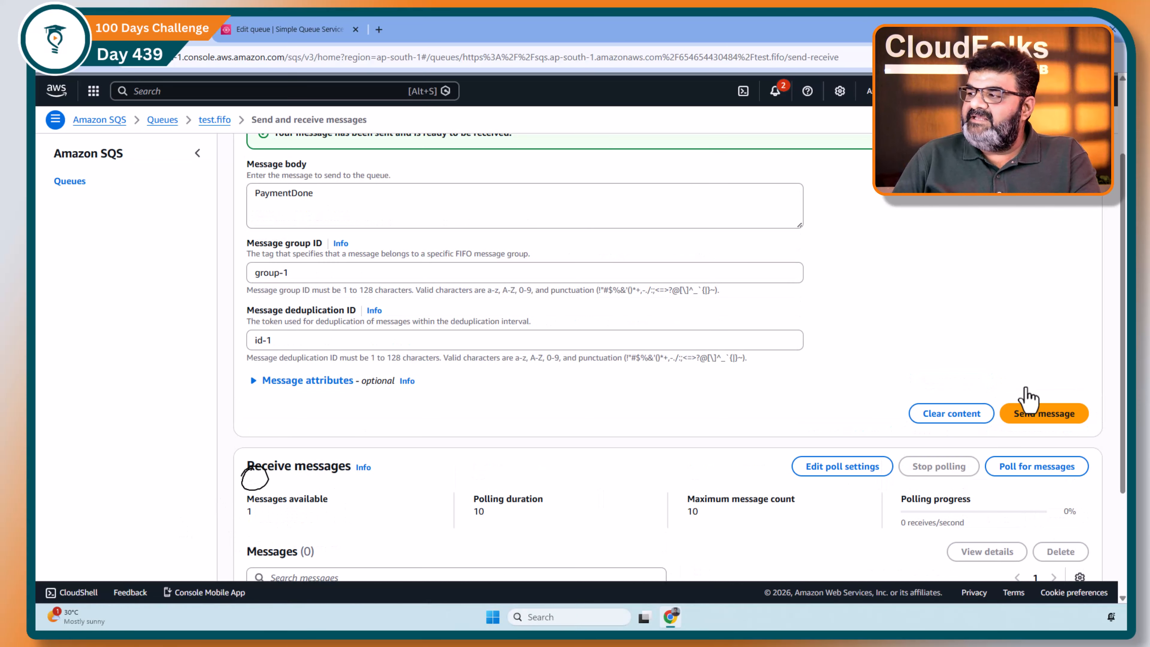
scroll(372, 466, "down", 1)
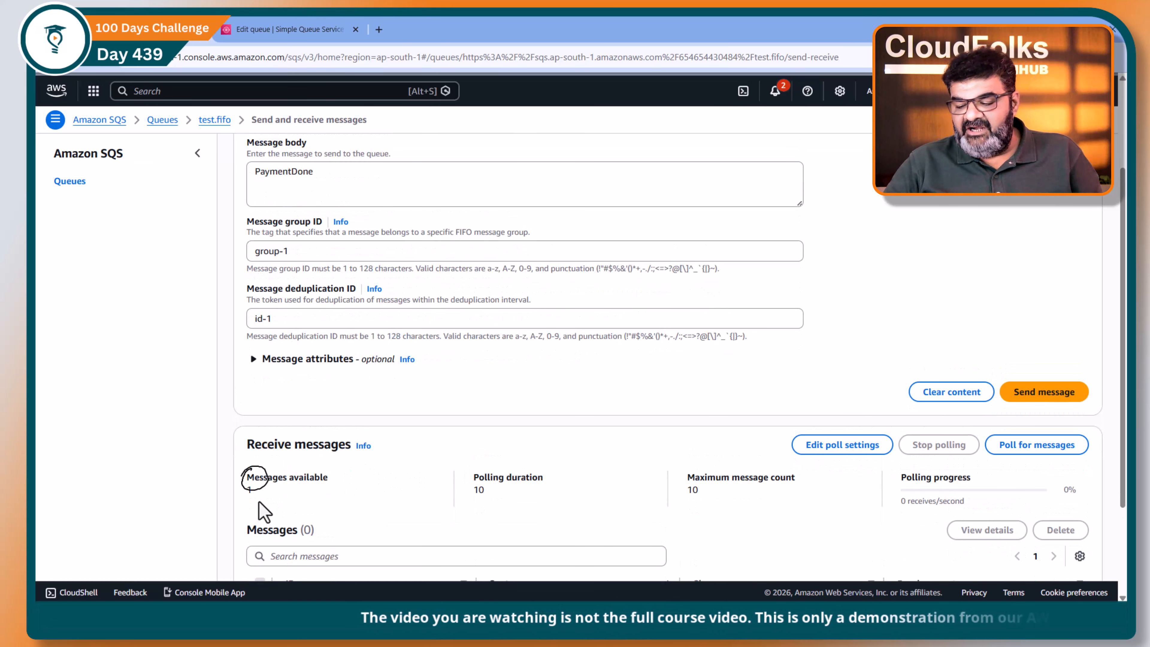
key("Escape")
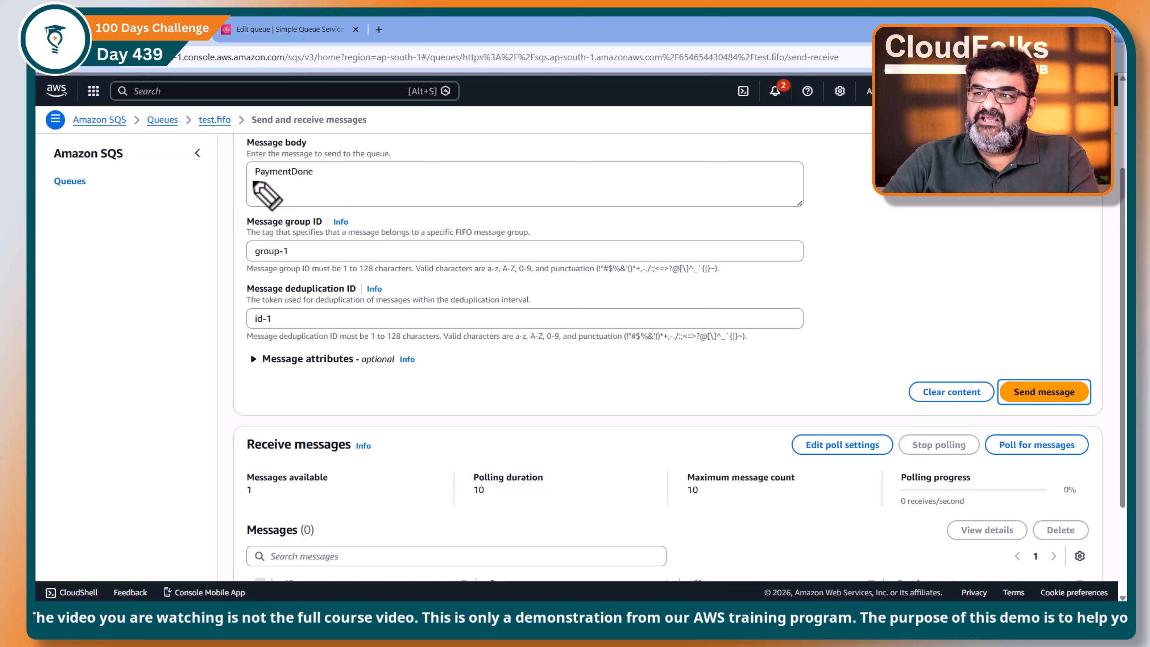
Step: Review the message body, message group ID and message deduplication ID used for the sent message
left_click_drag(248, 183, 334, 184)
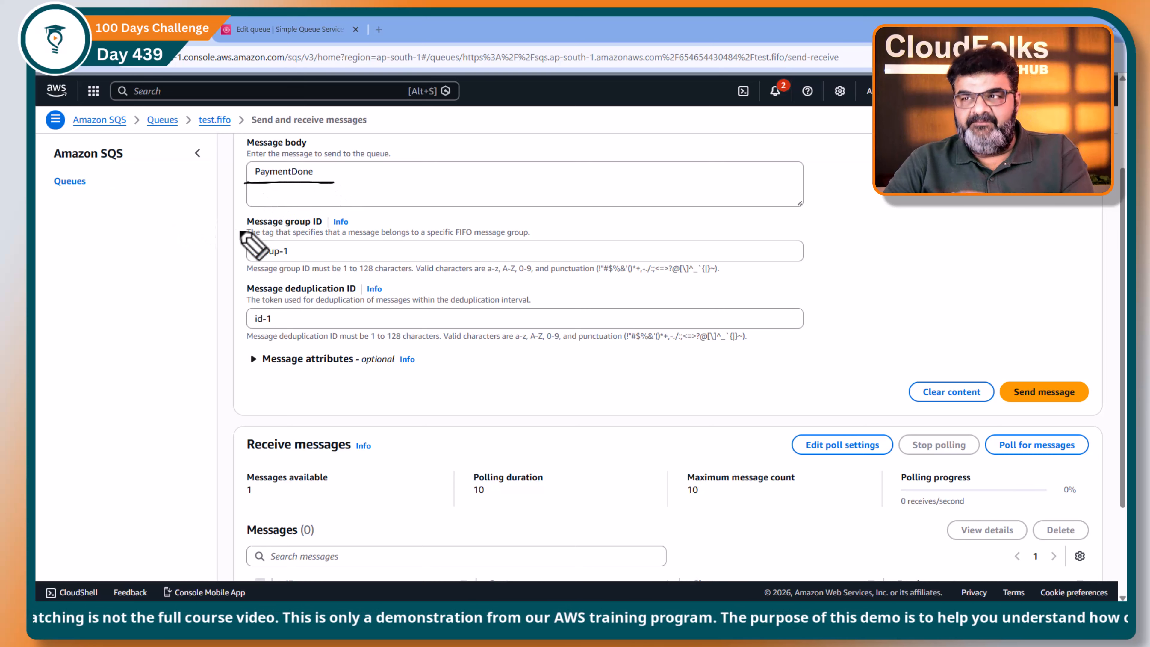
left_click_drag(240, 261, 316, 264)
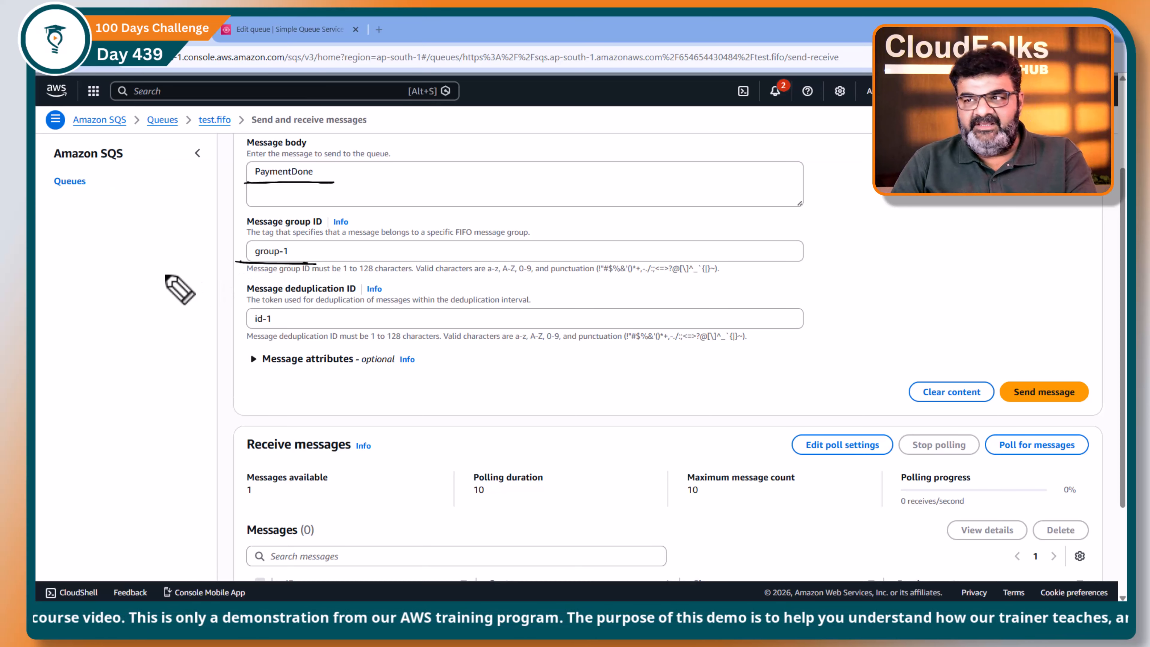
left_click_drag(246, 330, 286, 331)
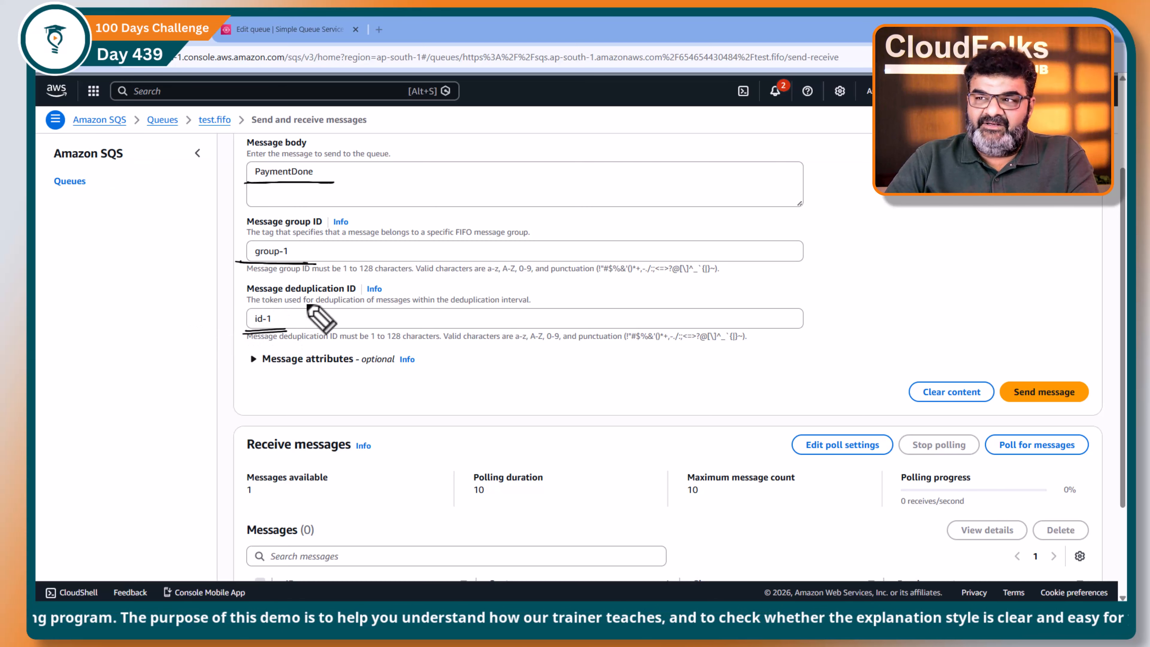
left_click_drag(288, 297, 343, 297)
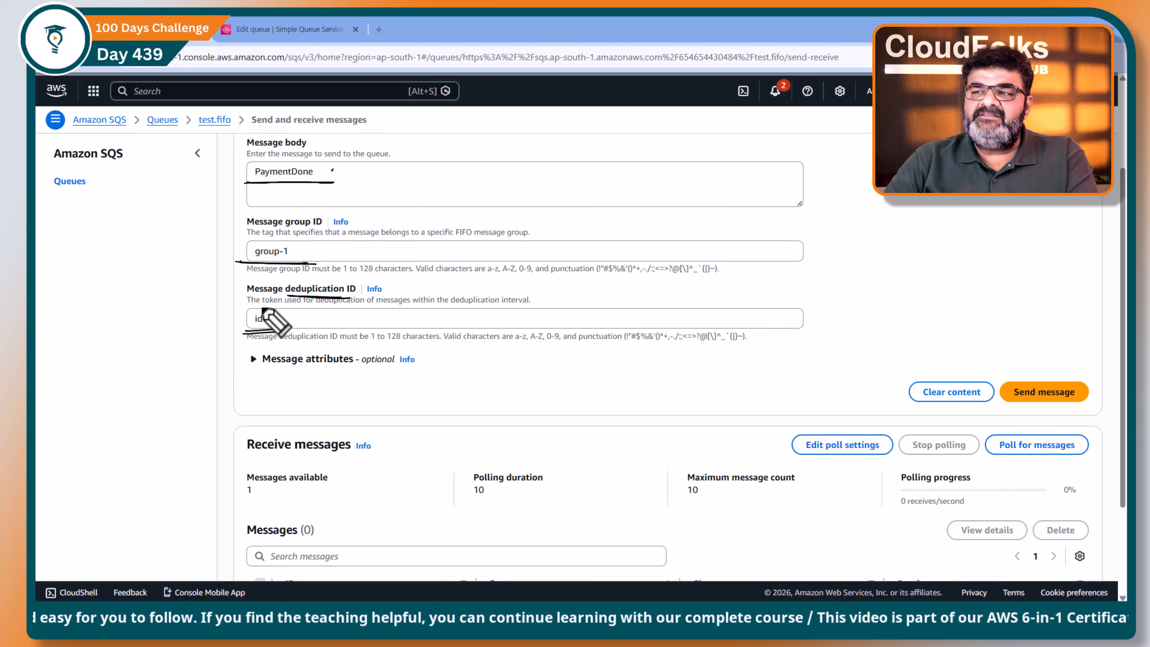
mouse_move(263, 310)
left_mouse_down()
mouse_move(284, 317)
mouse_move(272, 304)
left_mouse_up()
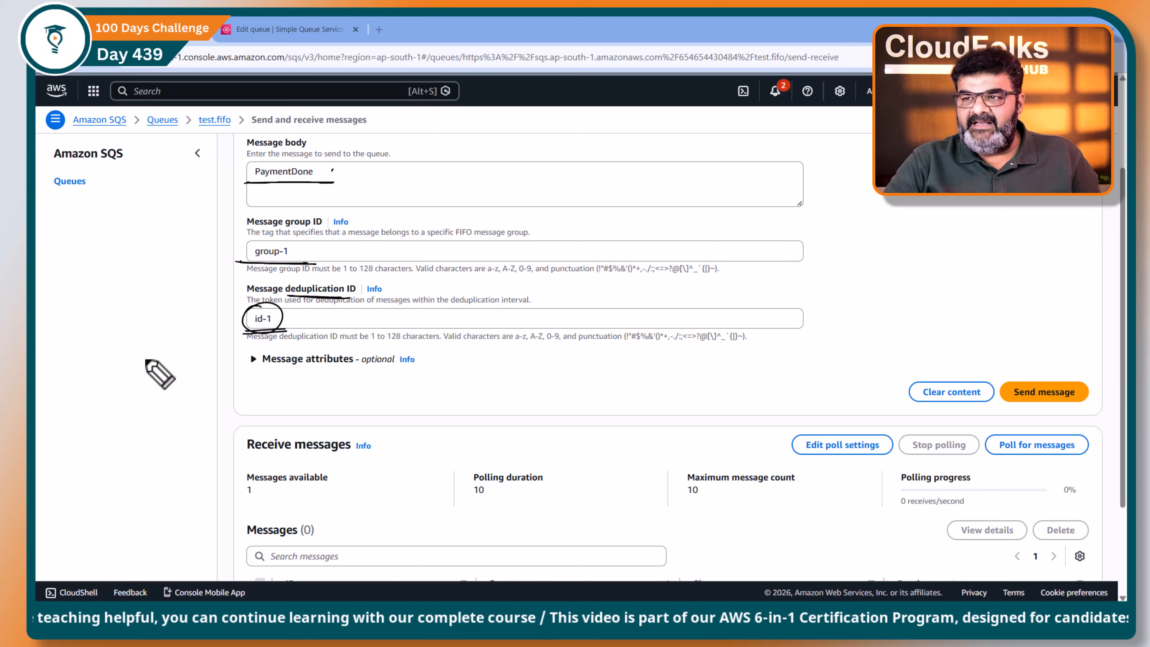
key("e")
key("Escape")
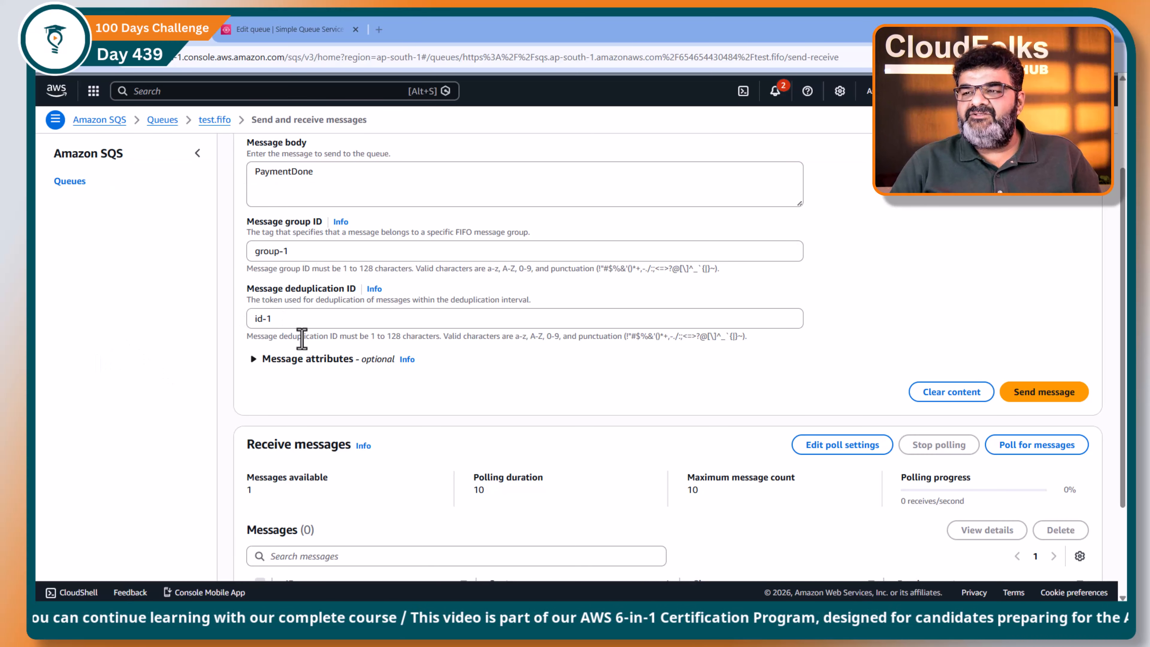
Step: Change the message deduplication ID to id-2, send the PaymentDone message again and check the number of messages available
left_click(299, 321)
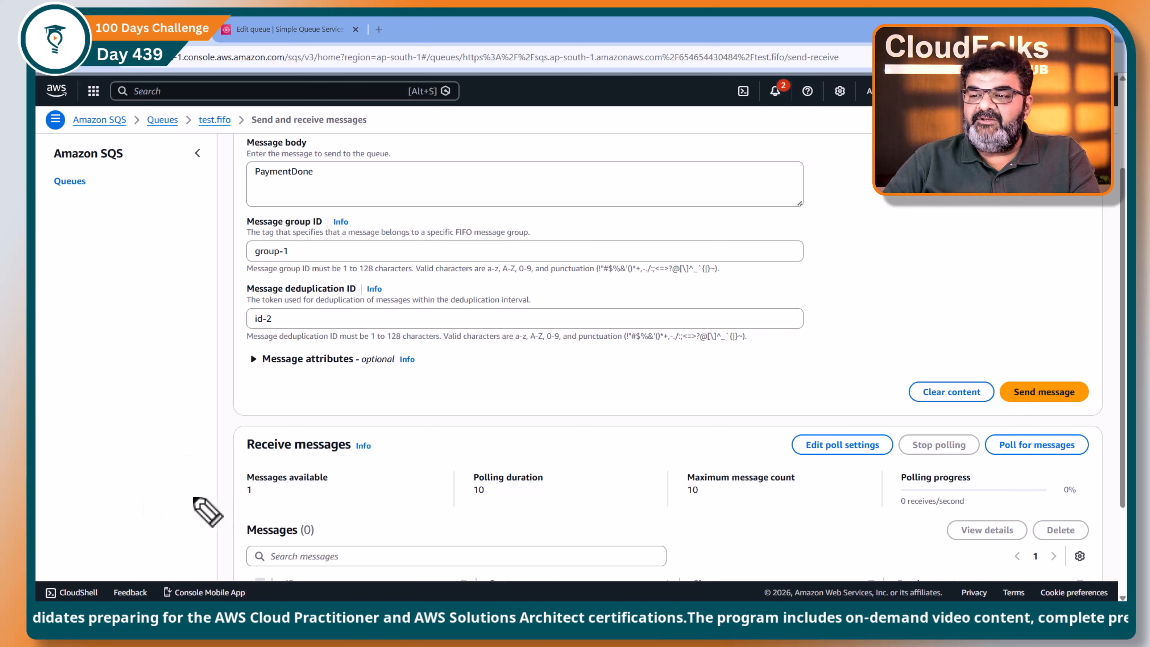
left_click_drag(194, 497, 242, 489)
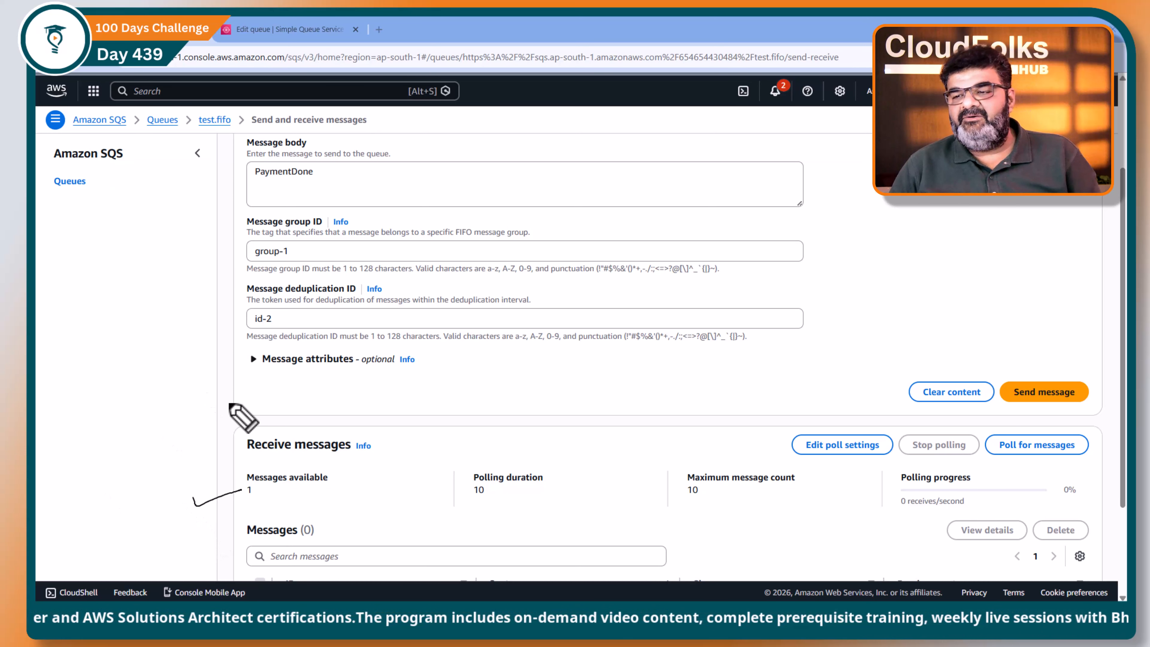
left_click(1027, 394)
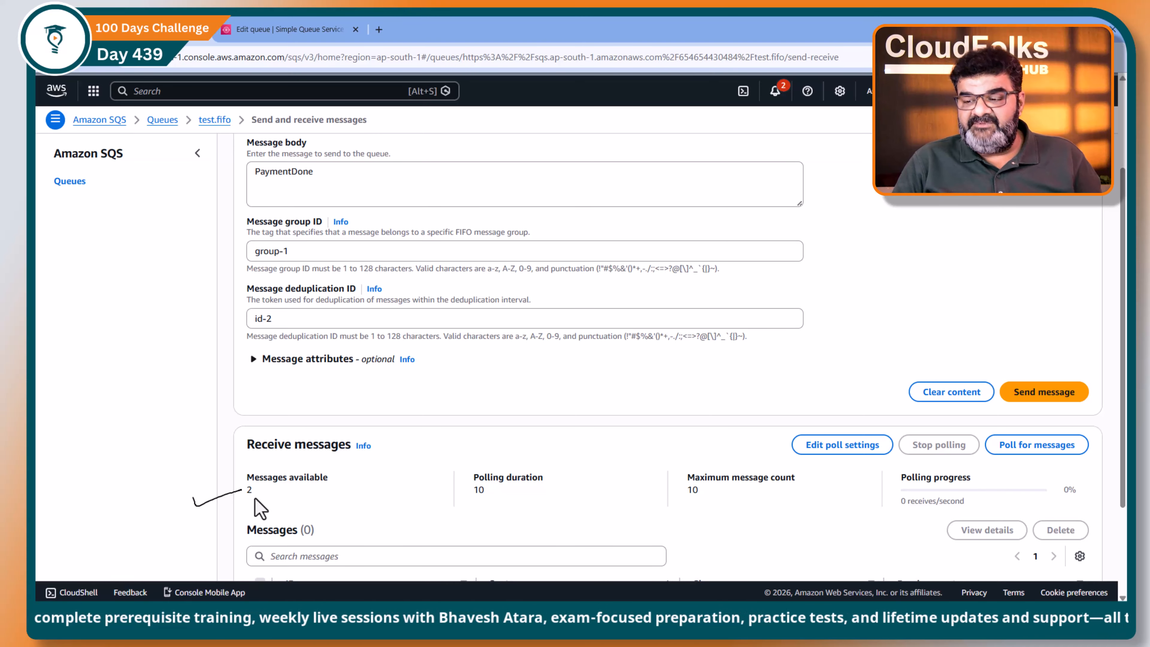
key("Escape")
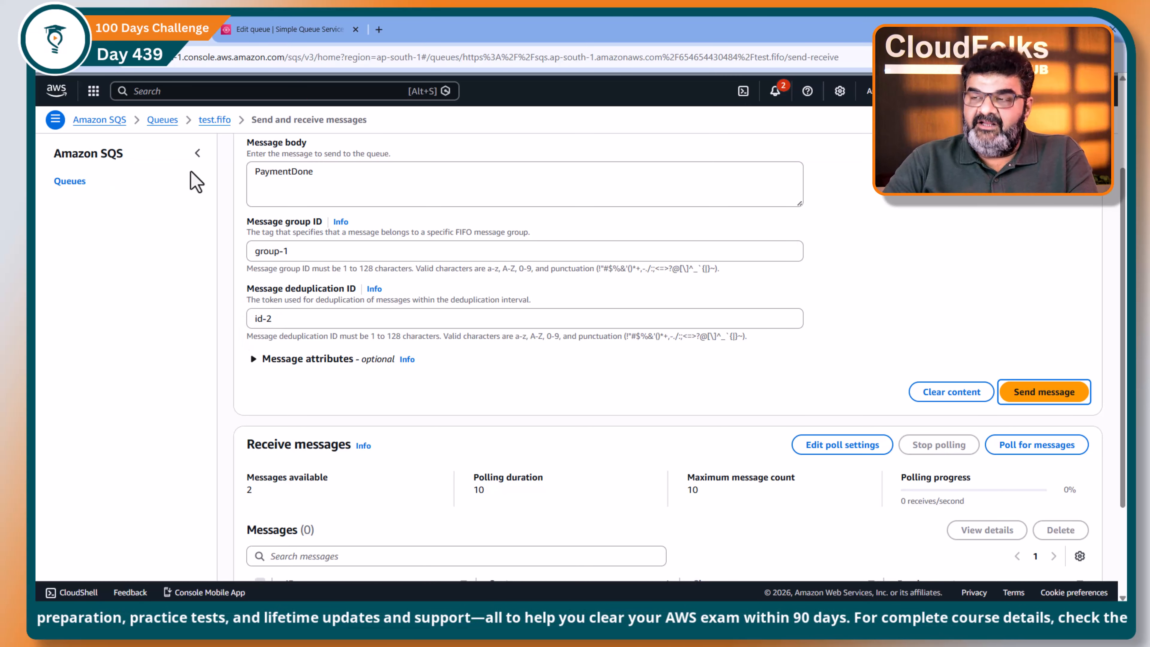
Step: Set the message deduplication ID back to id-1, resend the PaymentDone message and check the messages available and the send status
left_click_drag(253, 180, 325, 179)
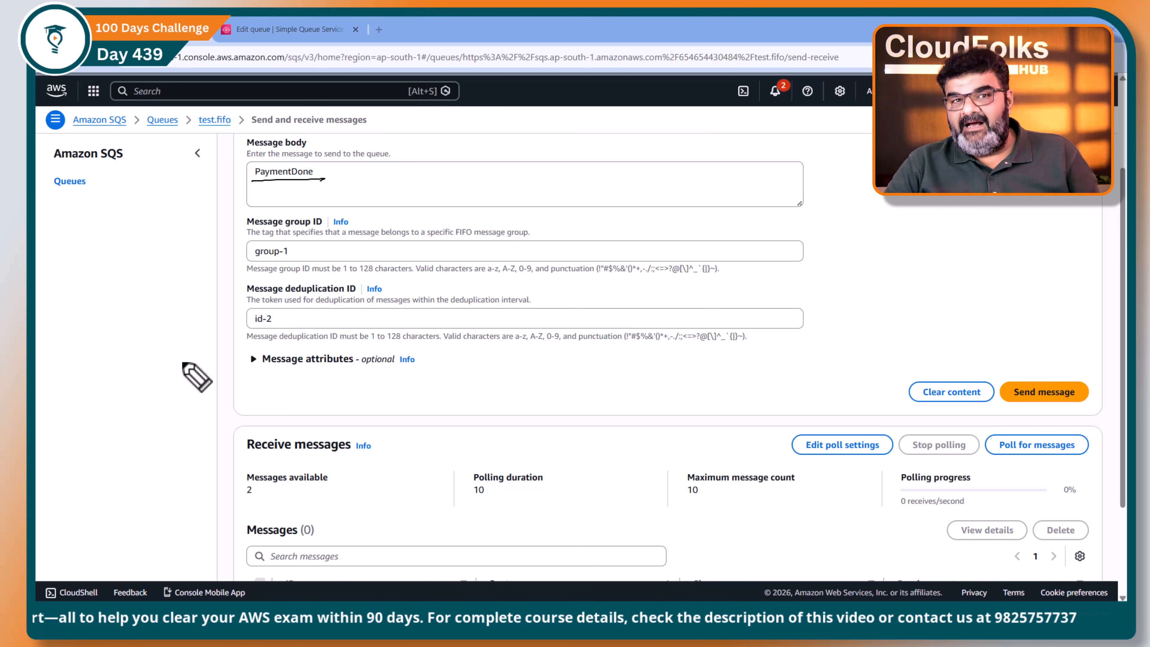
left_click(271, 323)
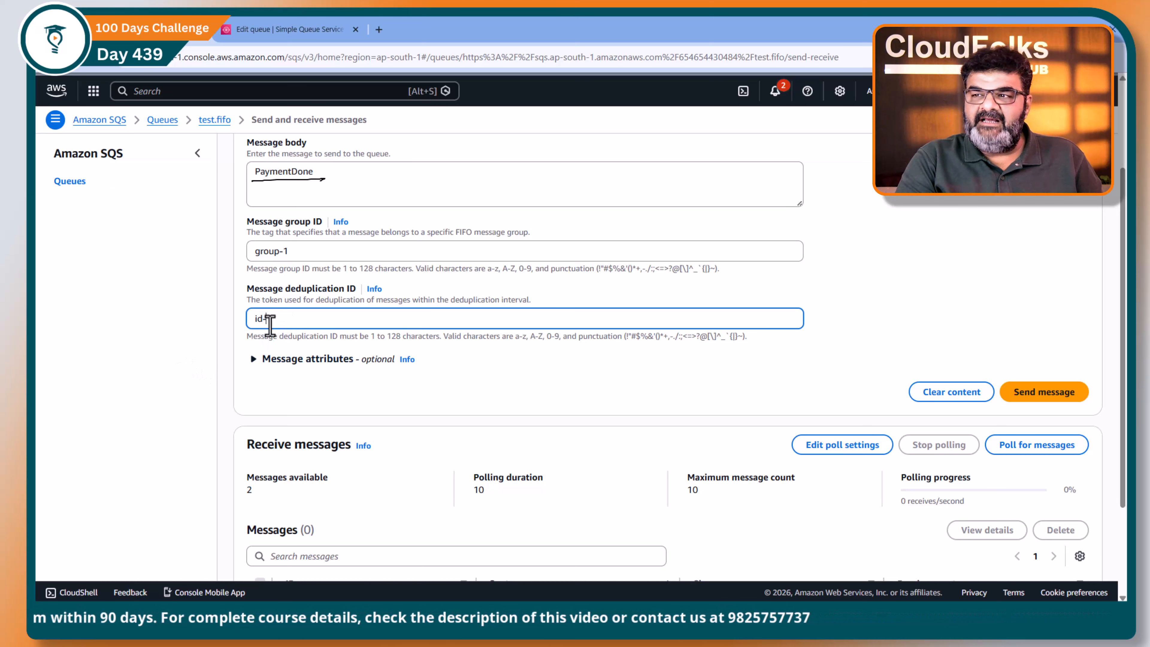
key("BackSpace")
type("1")
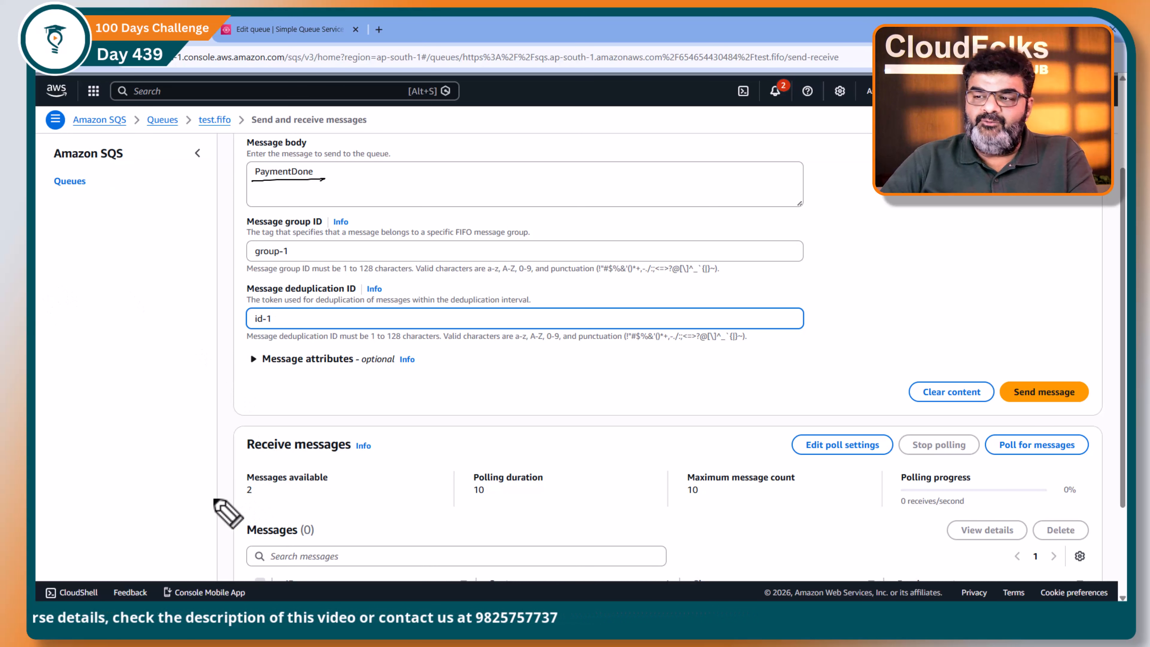
left_click_drag(213, 492, 252, 490)
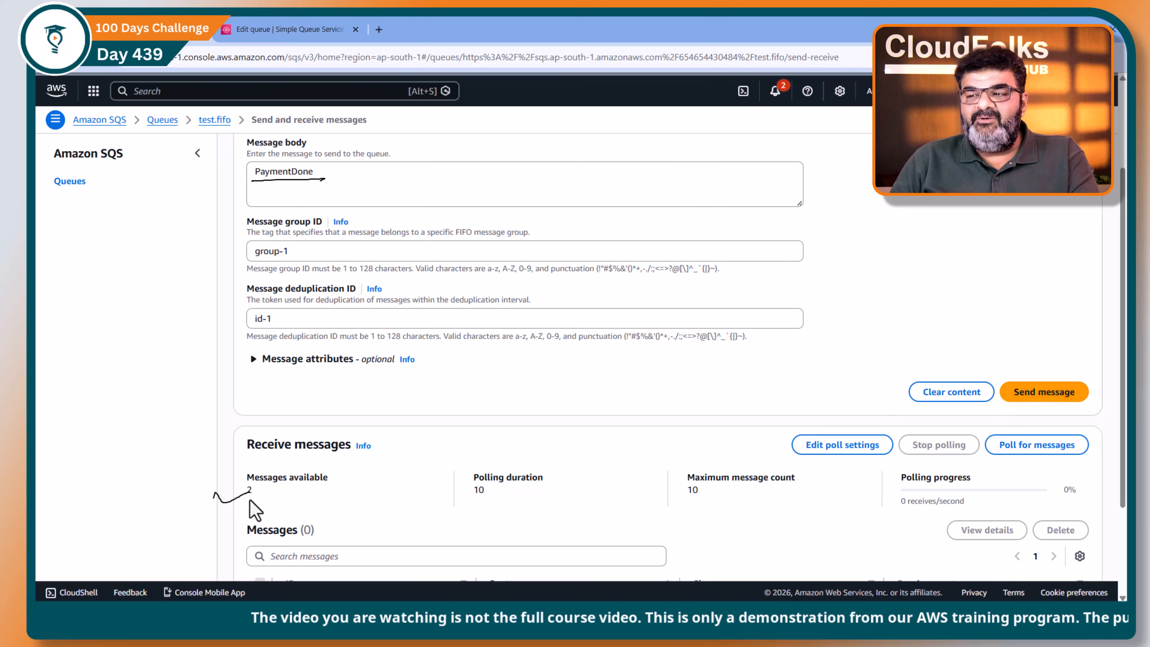
scroll(256, 494, "down", 1)
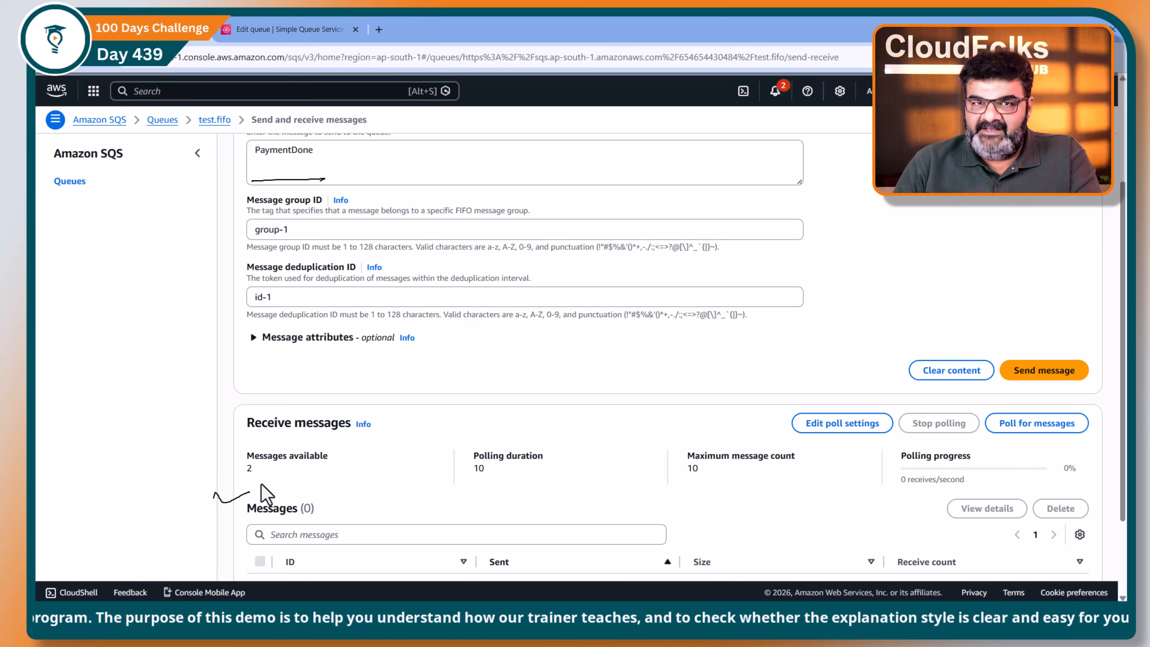
key("Escape")
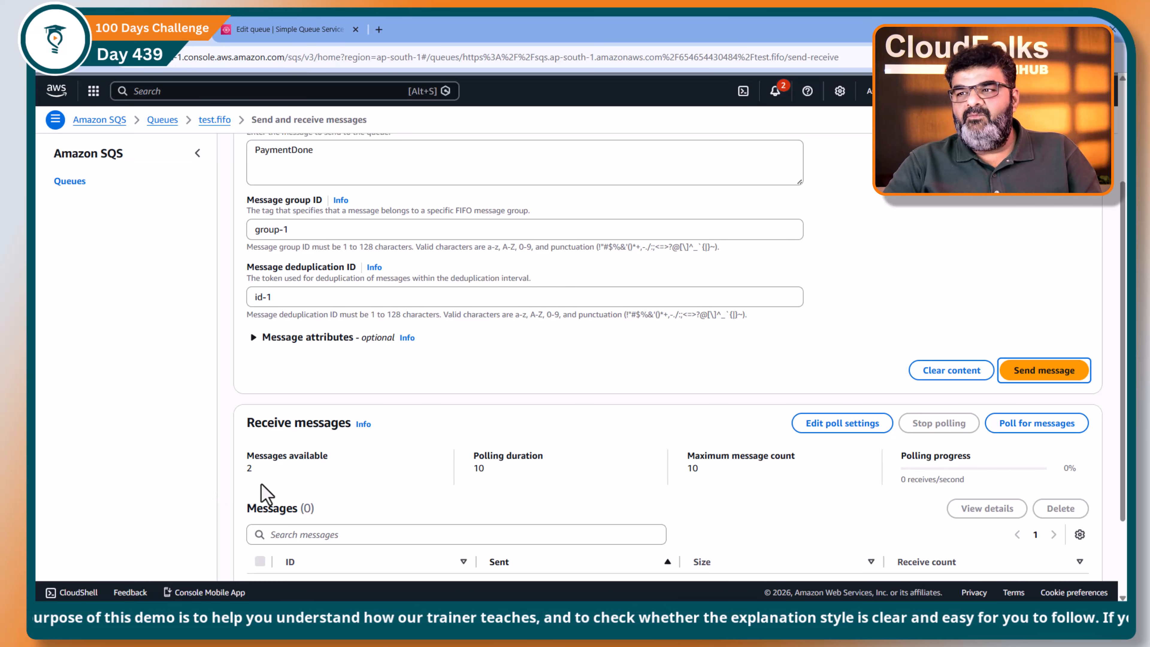
scroll(428, 467, "up", 3)
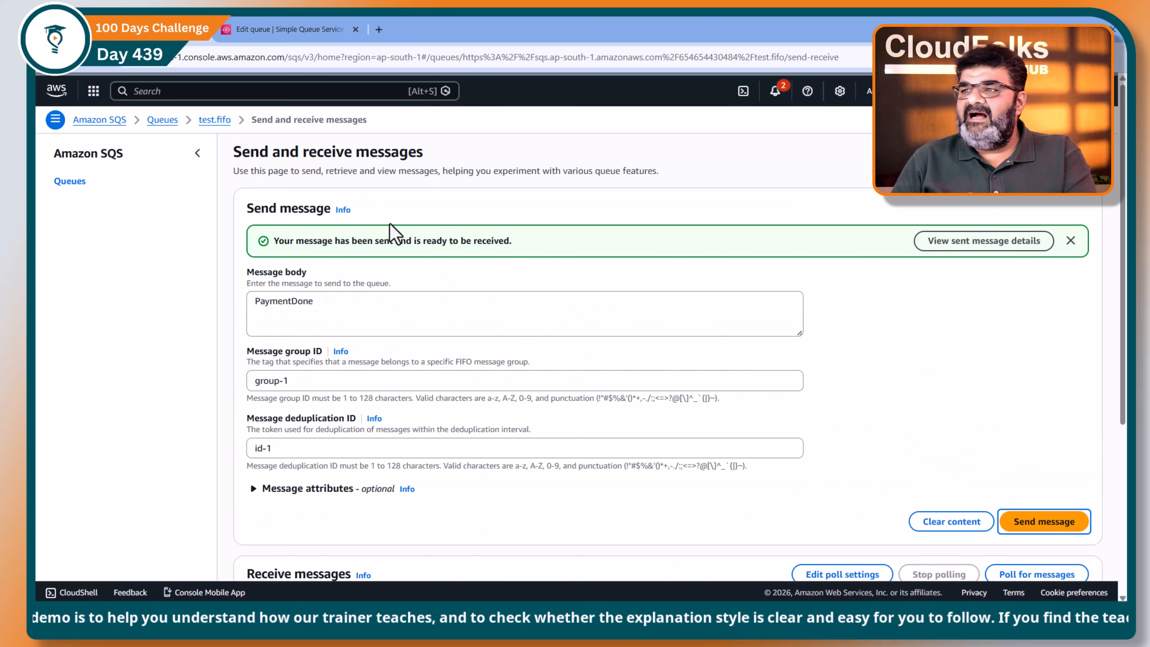
Step: Switch to the browser tab with the queue's edit page and open the test.fifo details page from the queues list
left_click(280, 34)
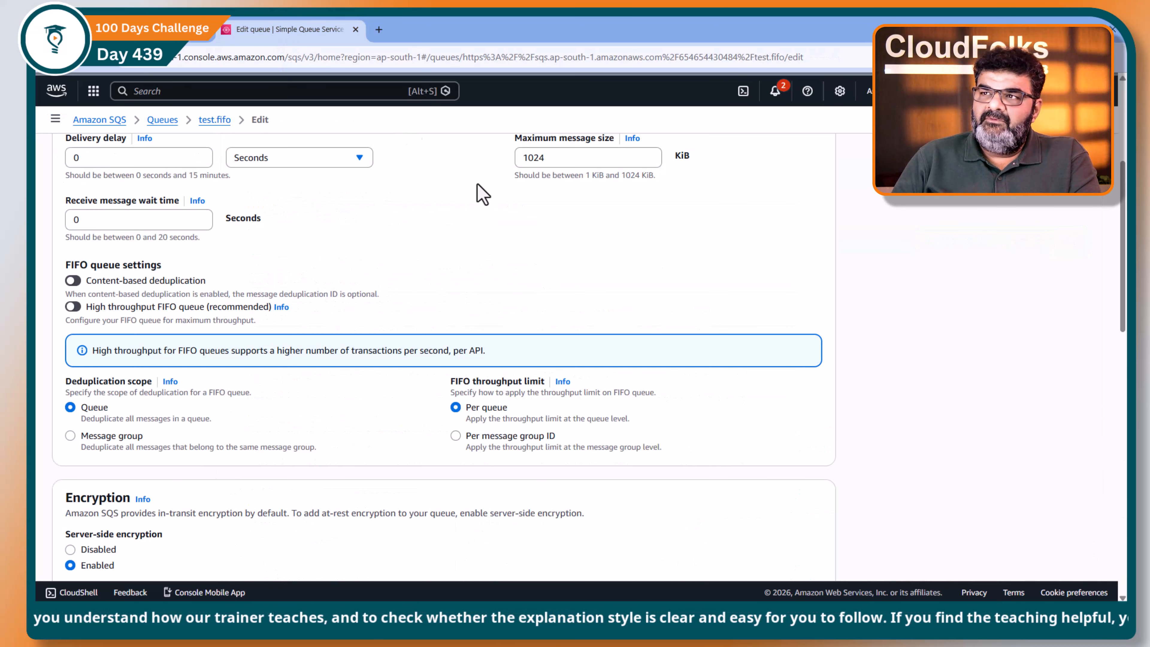
scroll(448, 270, "up", 5)
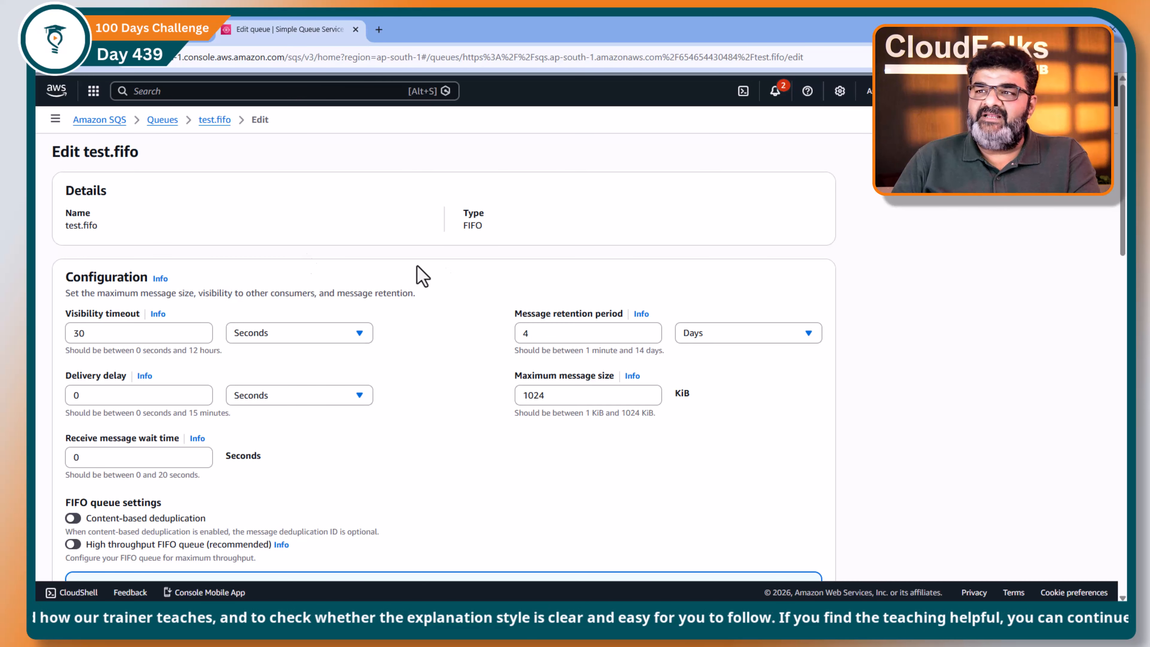
left_click(161, 120)
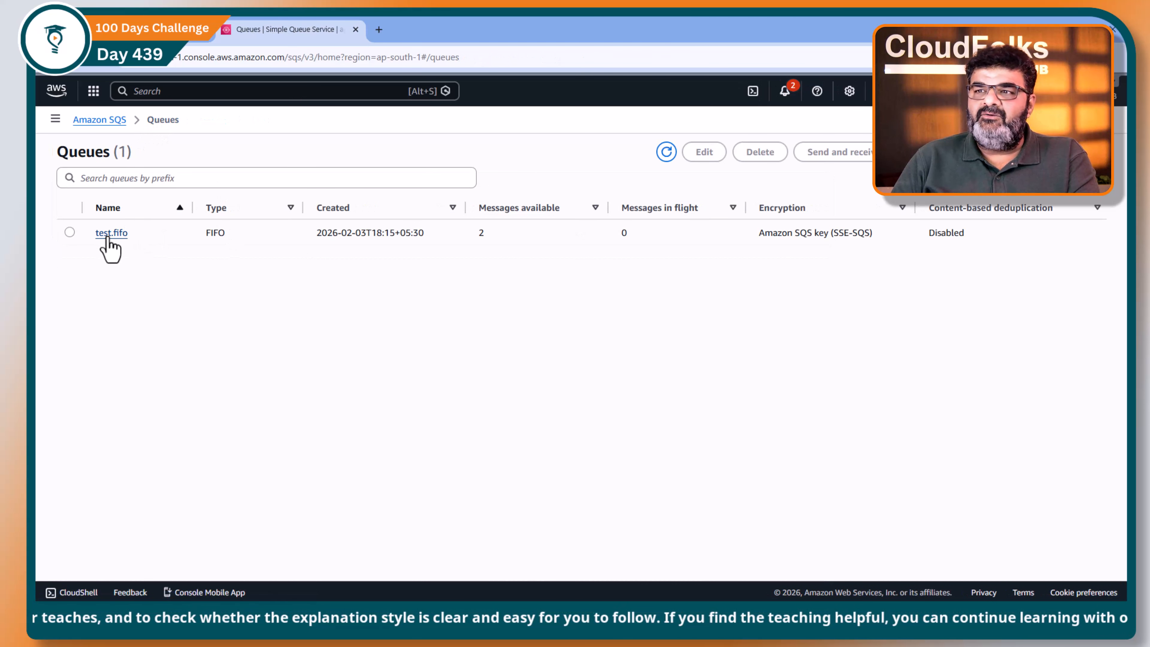
left_click(110, 233)
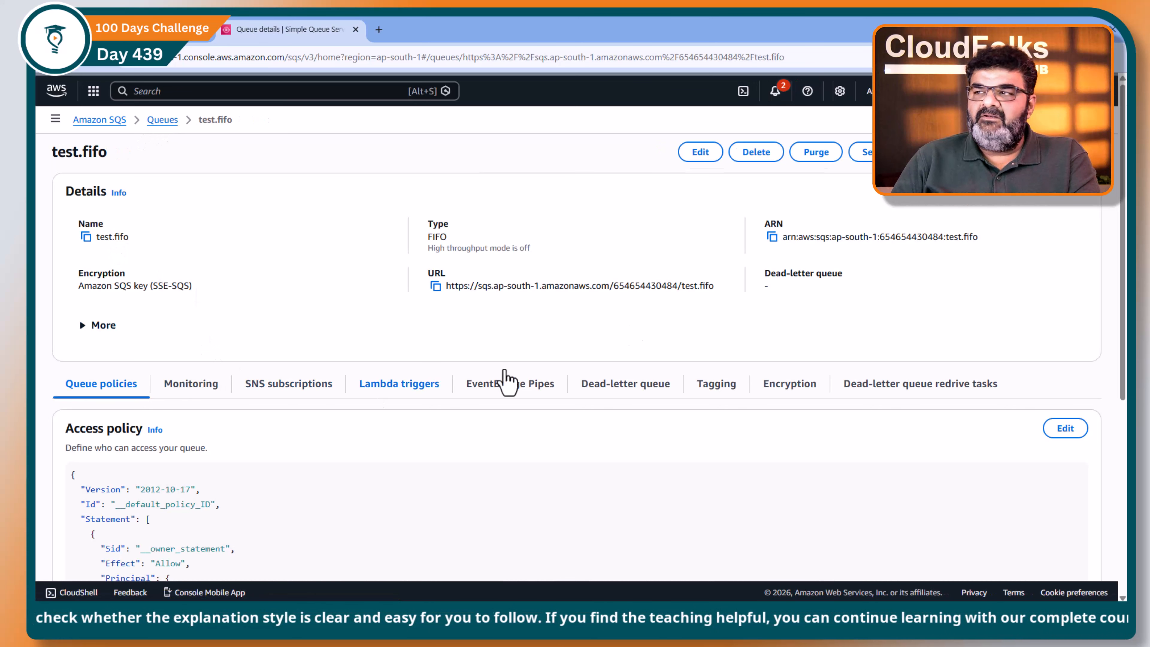
Step: Purge the test.fifo queue, confirming with the word purge, and reload its send and receive messages page to check the messages available
left_click(817, 159)
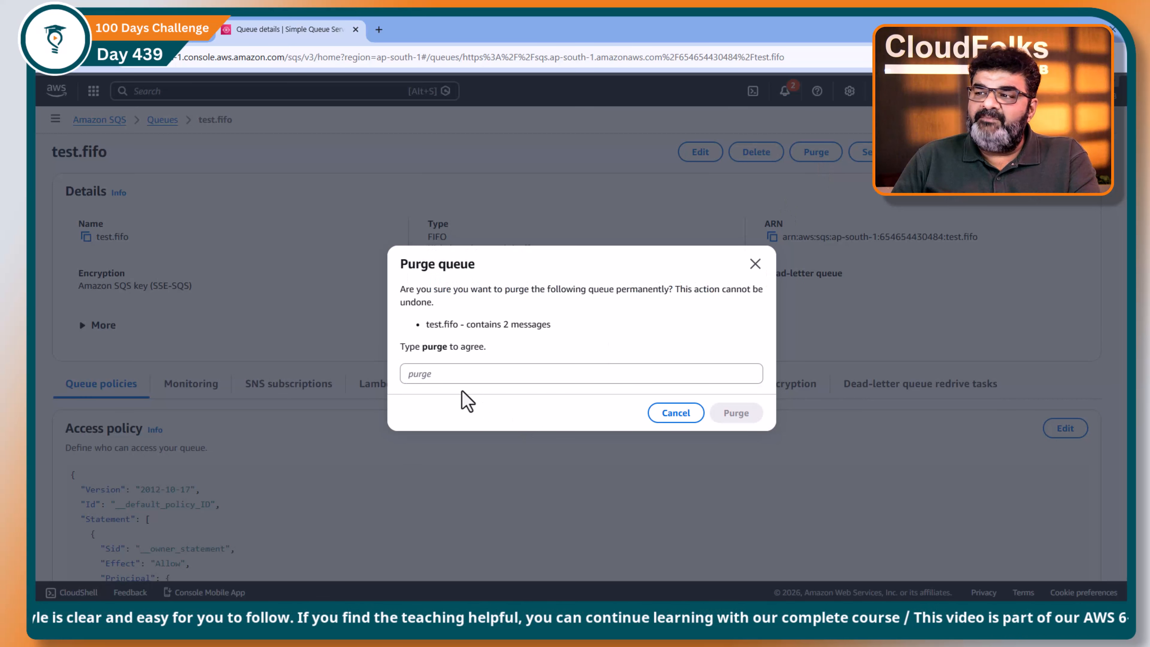
left_click(462, 377)
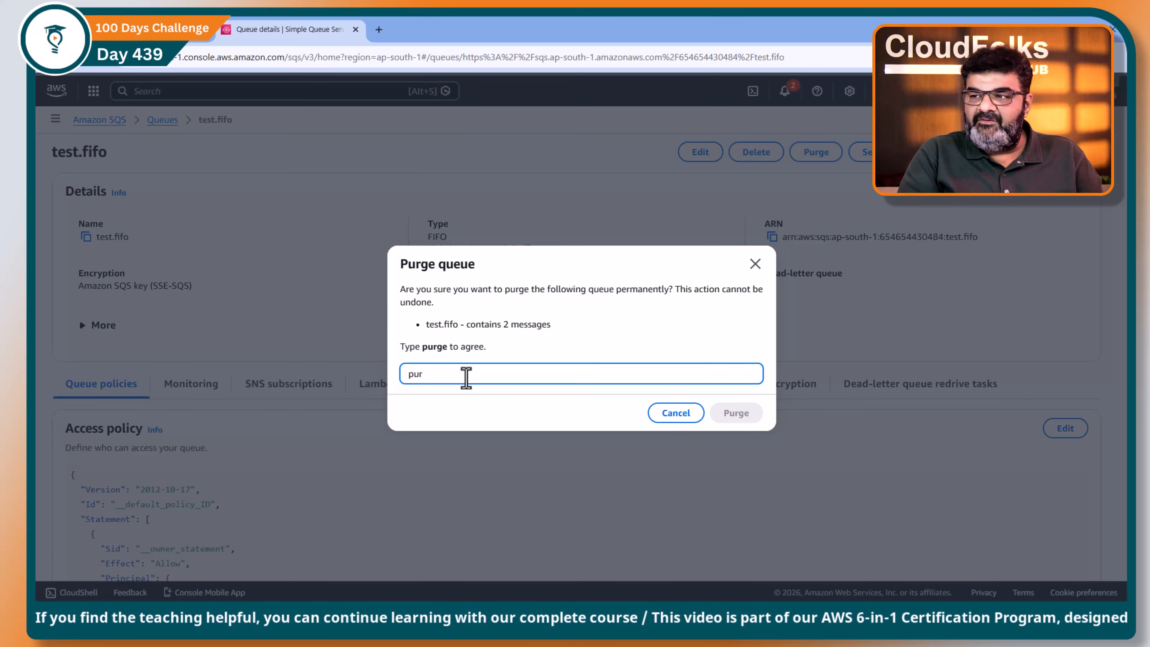
type("ge")
left_click(734, 417)
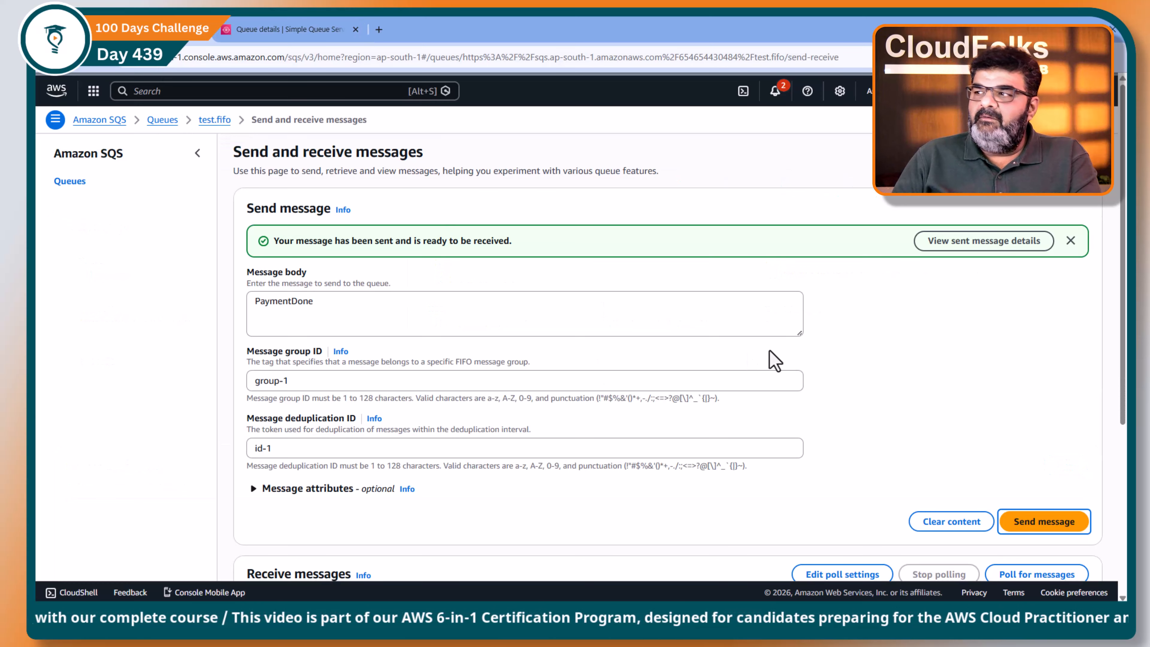
left_click(101, 67)
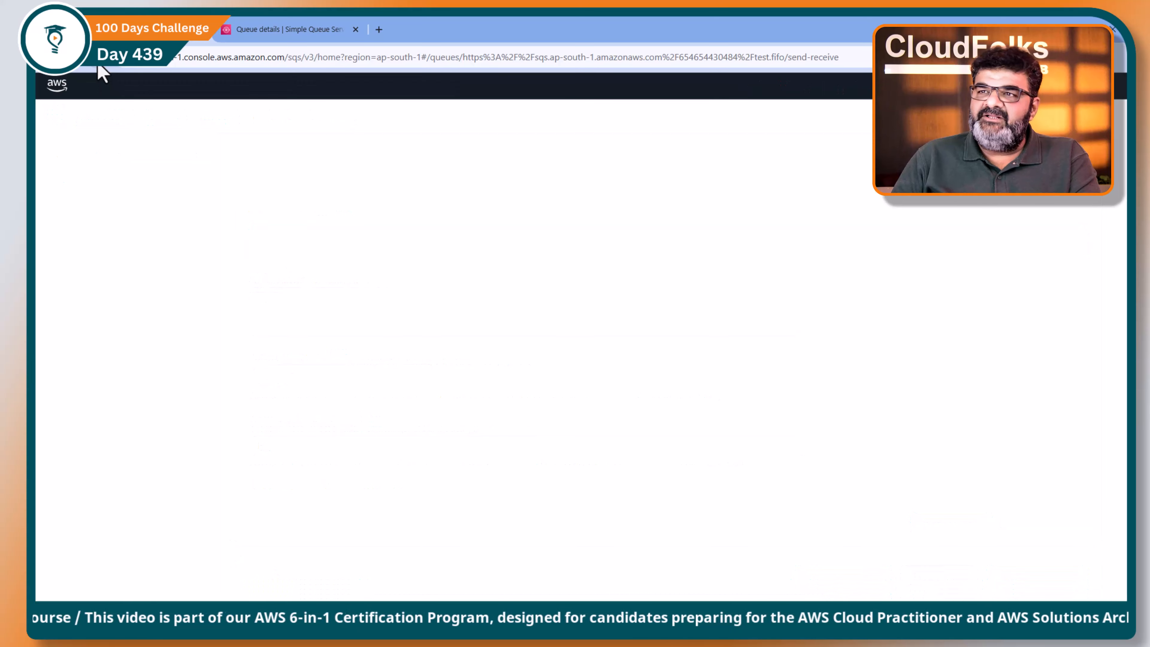
scroll(229, 419, "down", 1)
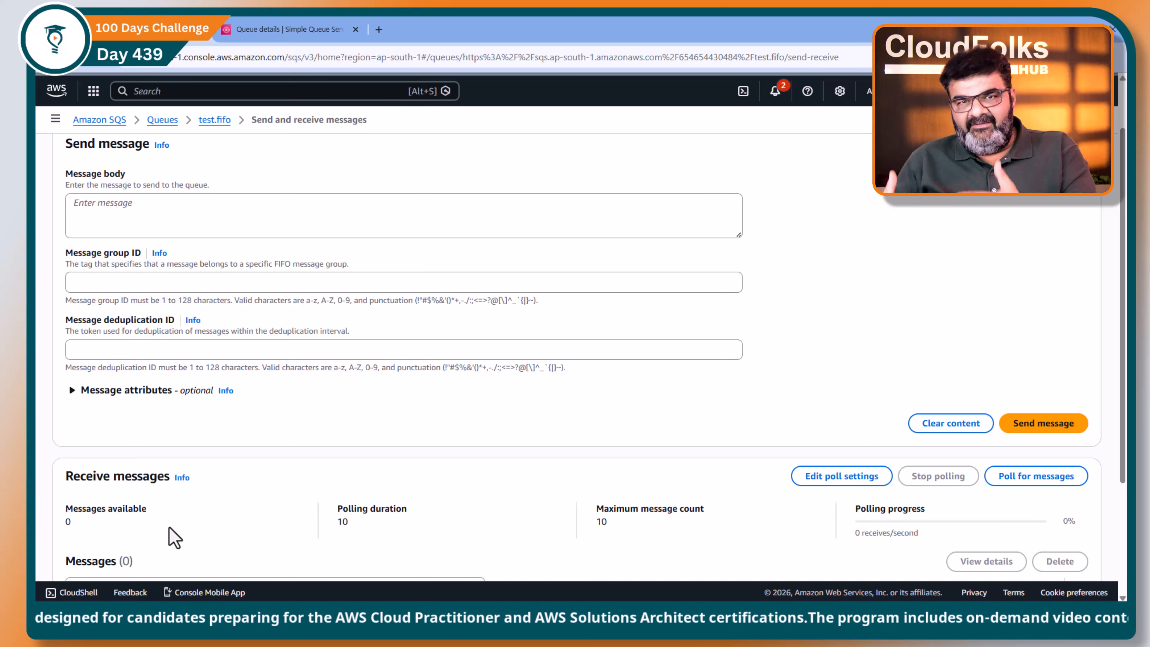
Step: Edit the test.fifo queue to enable content-based deduplication in its FIFO queue settings and save the change
left_click(322, 32)
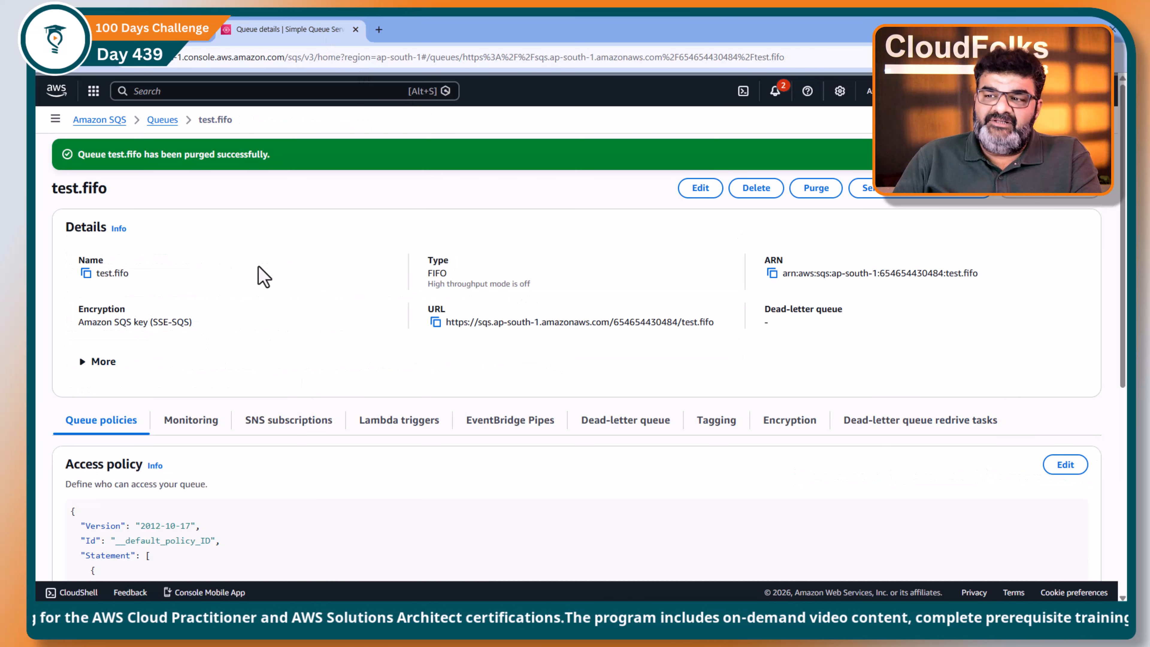
left_click(700, 187)
scroll(229, 271, "down", 5)
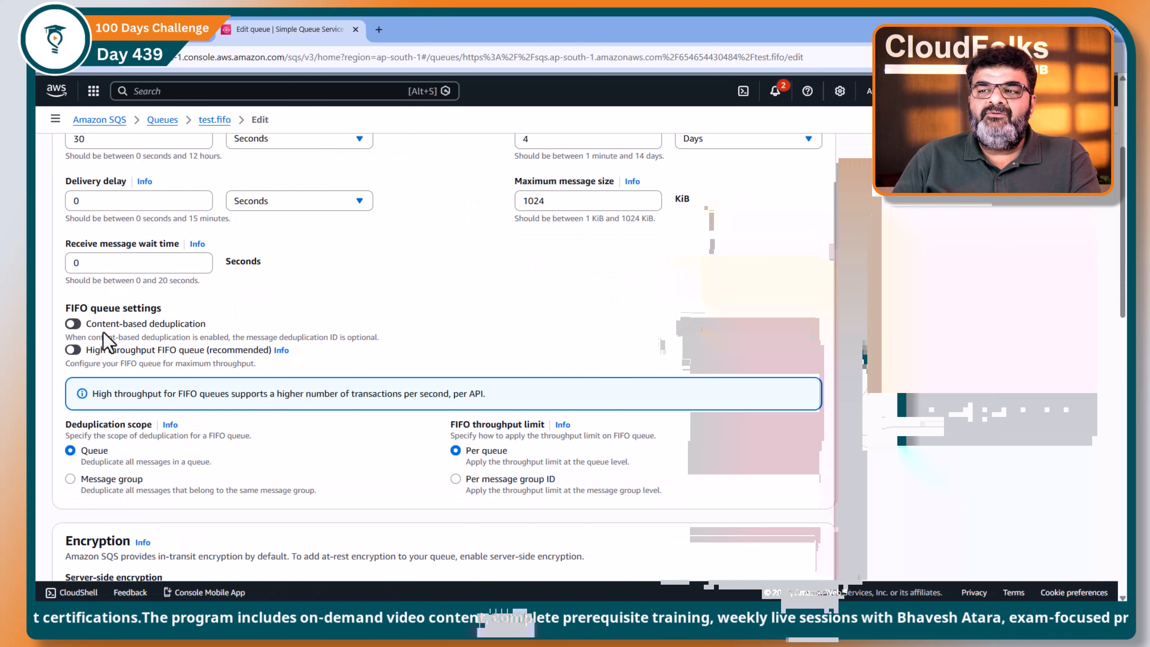
left_click(78, 328)
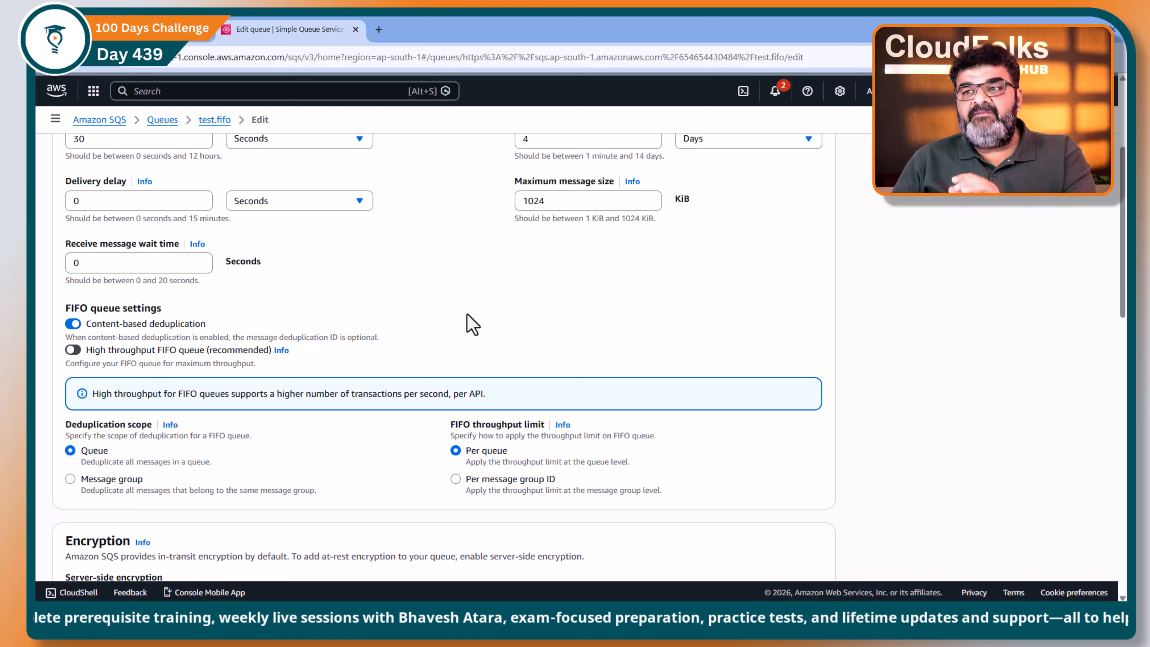
scroll(472, 324, "down", 10)
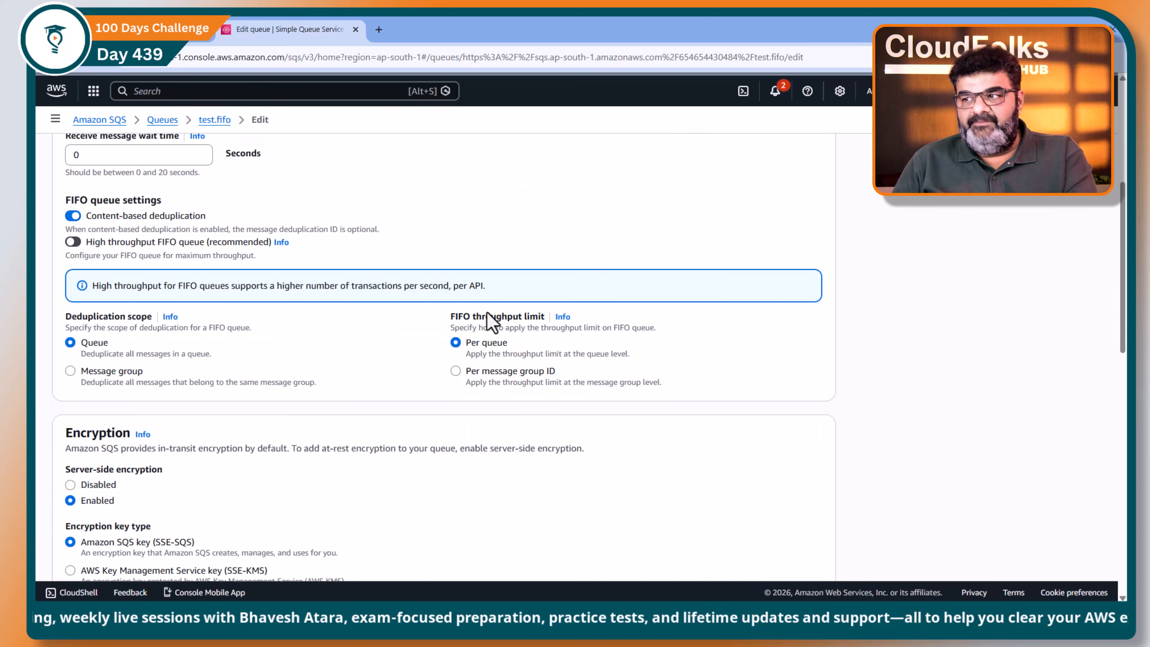
scroll(488, 322, "down", 5)
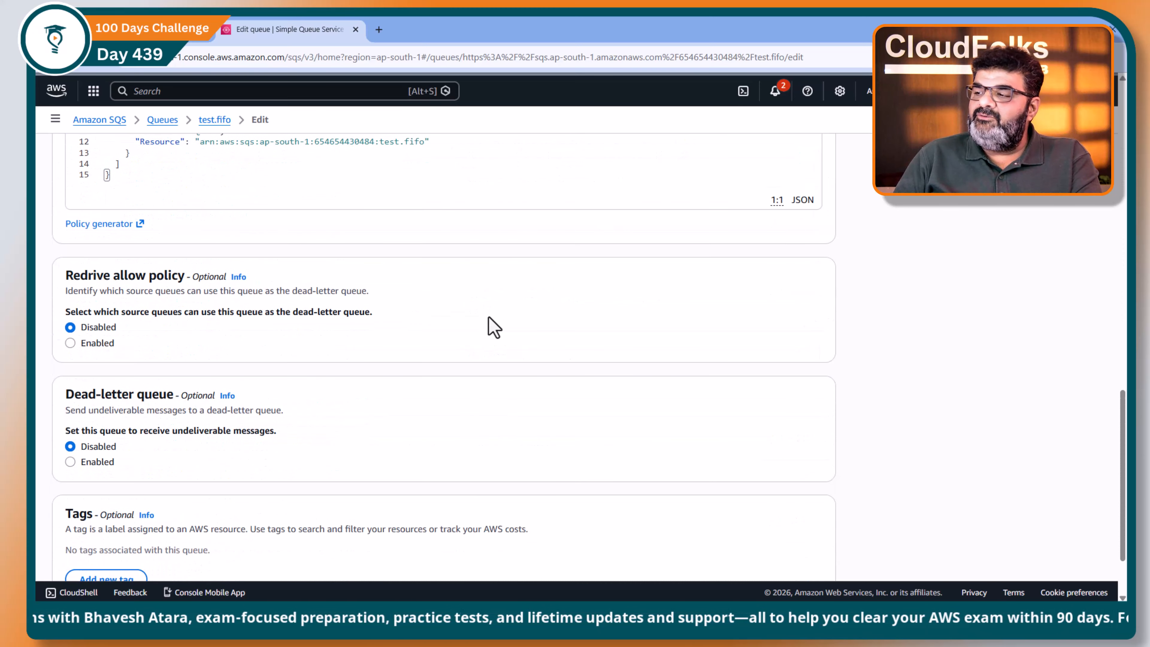
left_click(809, 545)
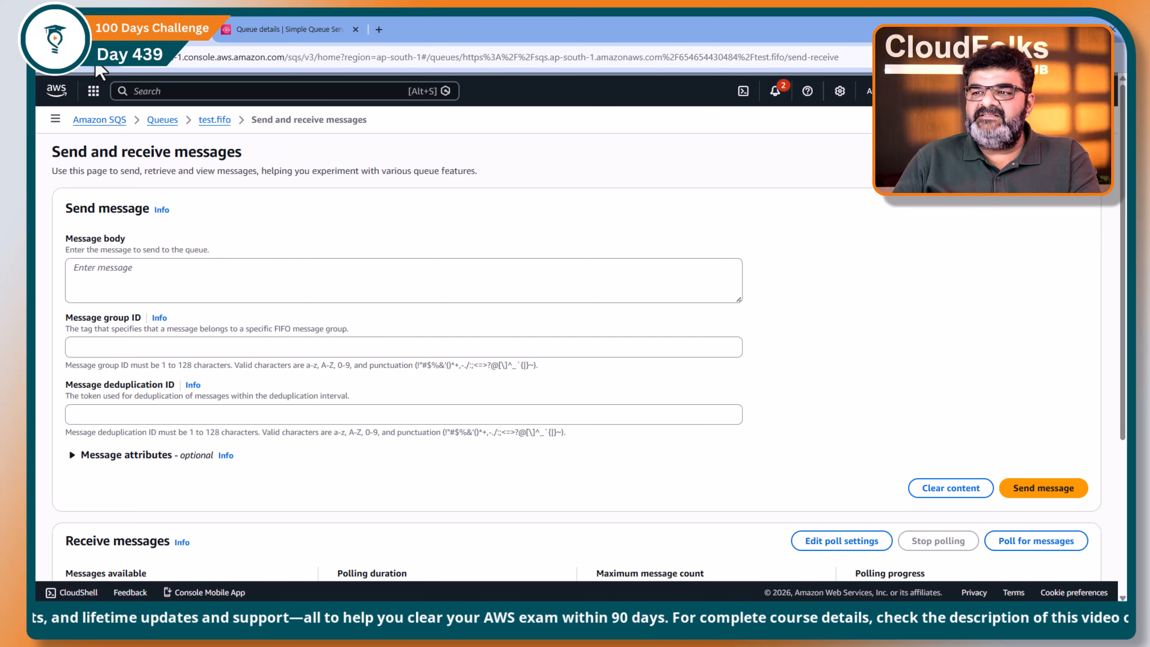
Step: Reload the send and receive messages page of test.fifo and examine whether the message deduplication ID is required
left_click(99, 70)
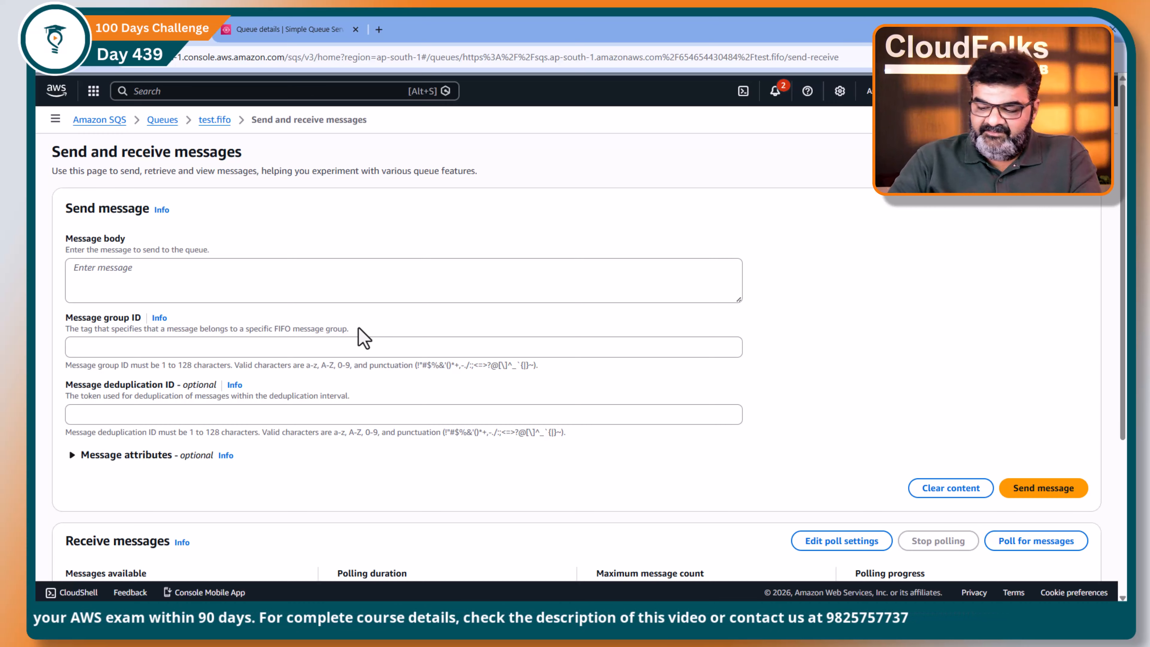
left_click_drag(66, 388, 140, 388)
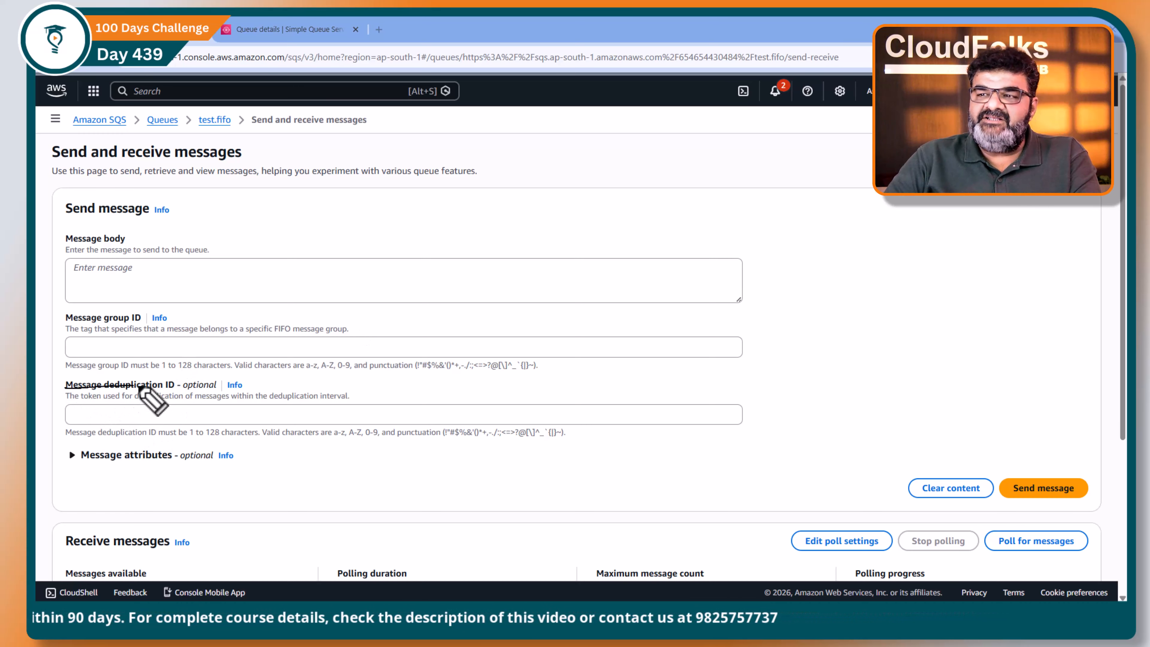
mouse_move(222, 389)
left_mouse_down()
mouse_move(136, 373)
mouse_move(88, 392)
left_mouse_up()
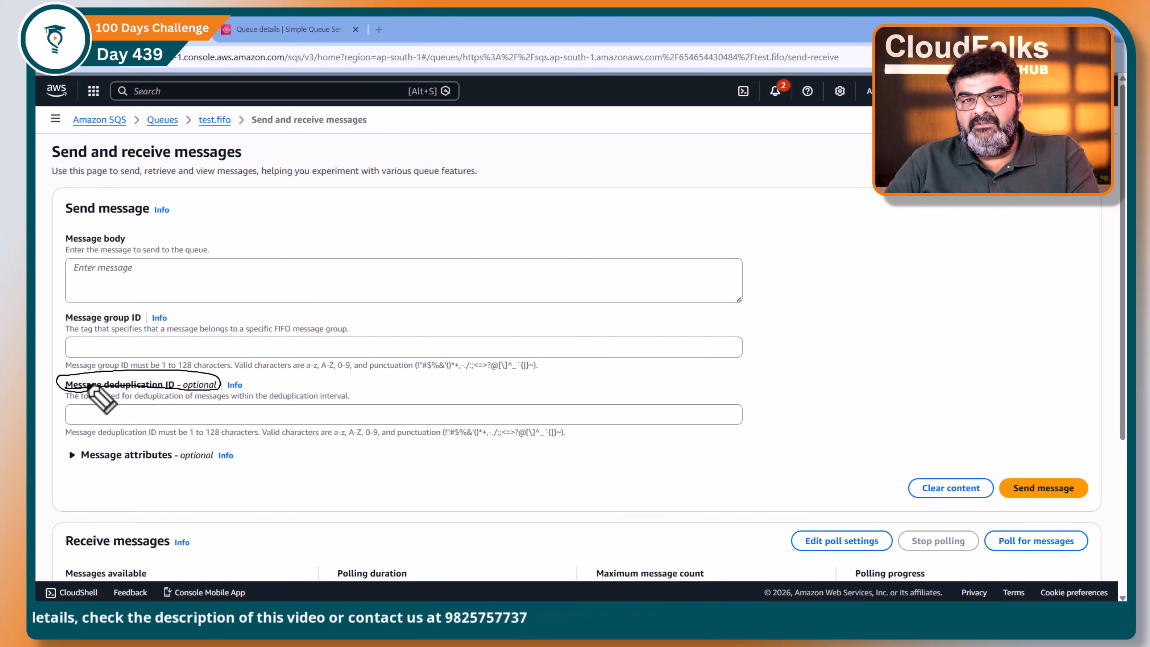
Step: Switch to the queue details tab, open test.fifo for editing and review the content-based deduplication option in its FIFO queue settings
left_click(302, 29)
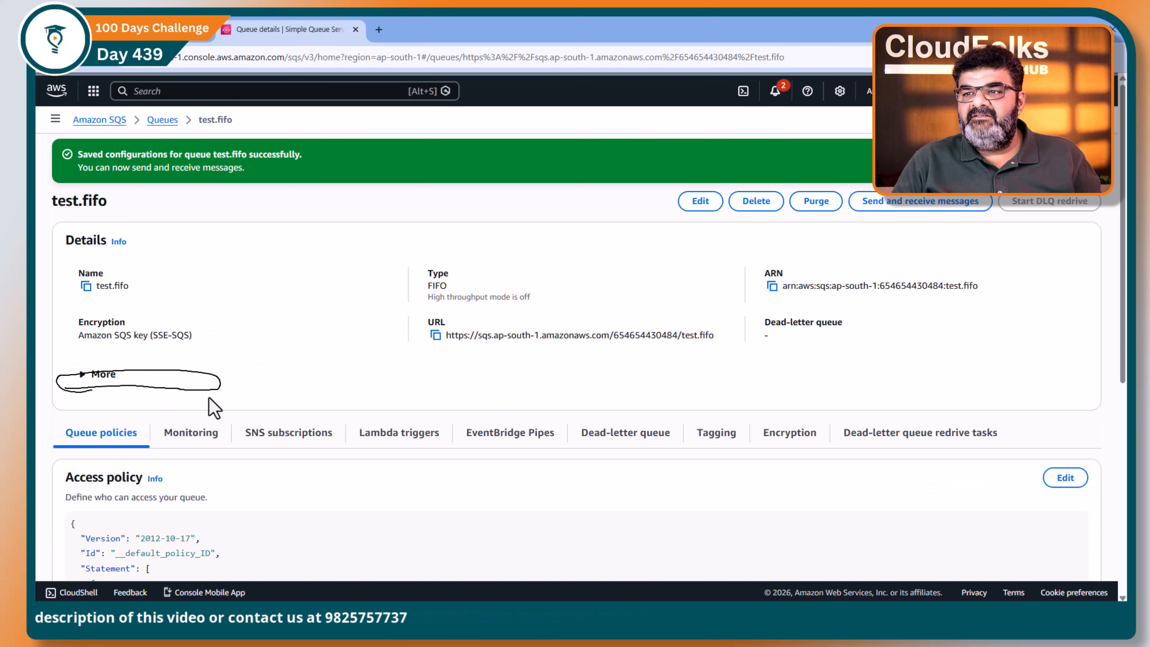
left_click(701, 200)
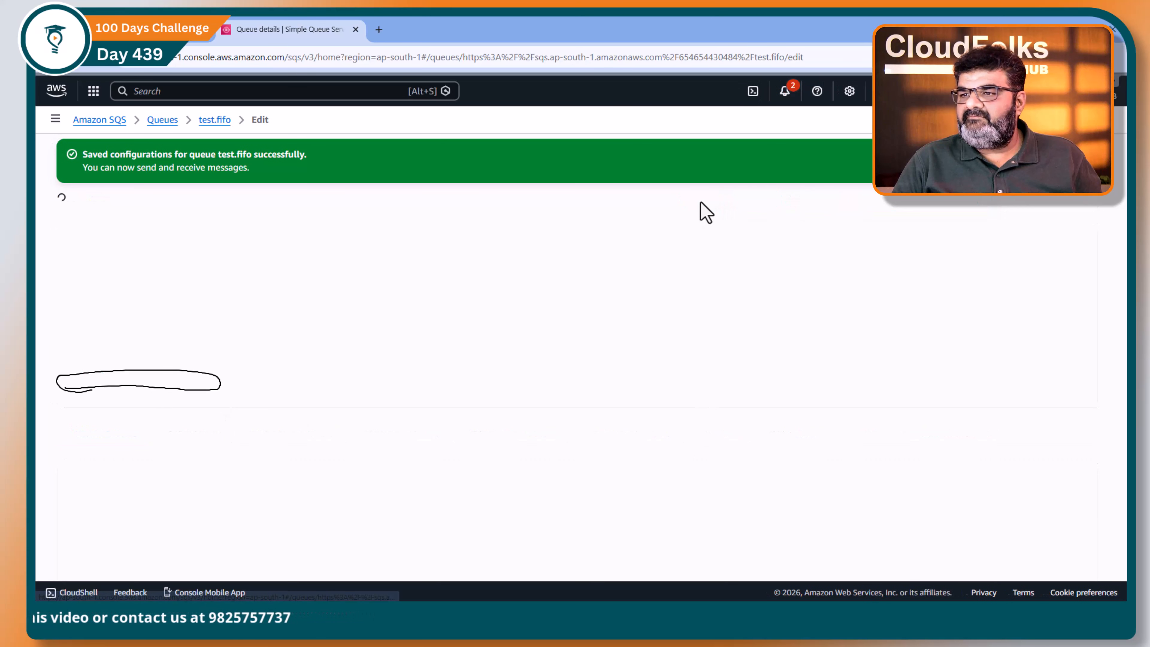
scroll(283, 384, "down", 3)
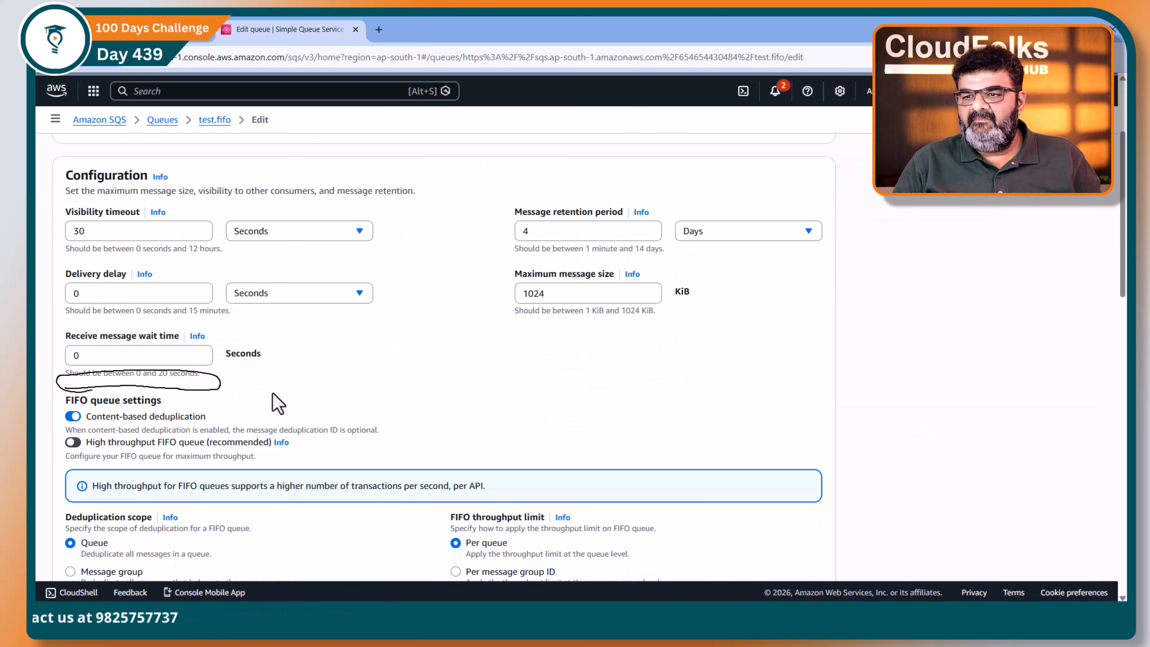
key("ctrl+shift+7")
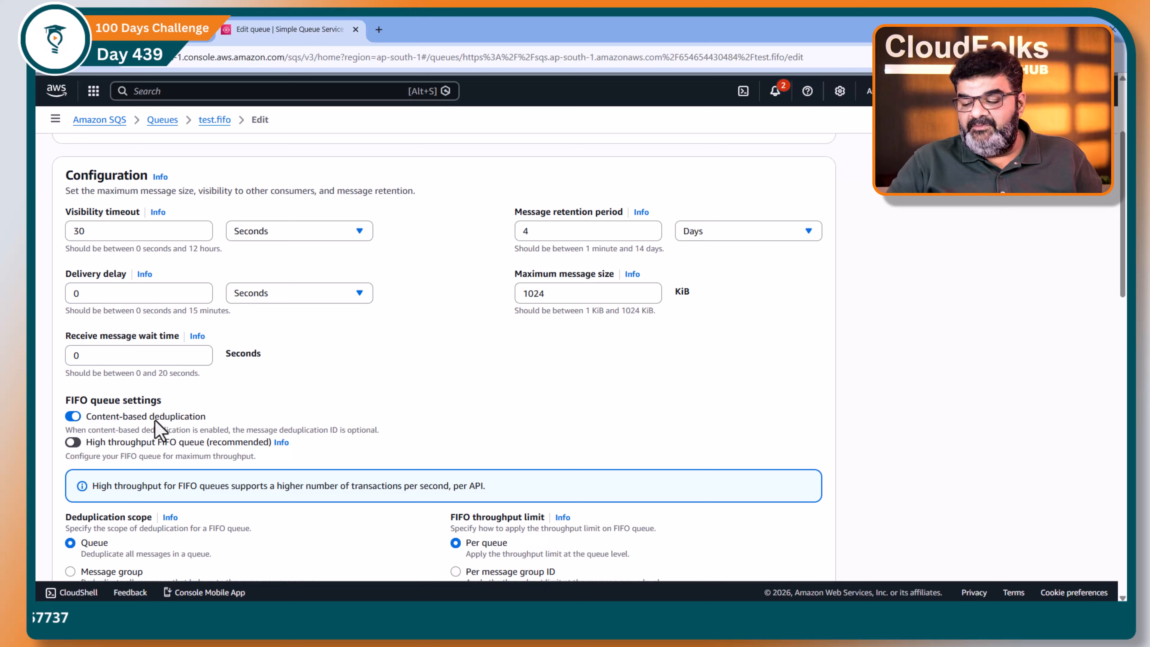
key("ctrl+shift+3")
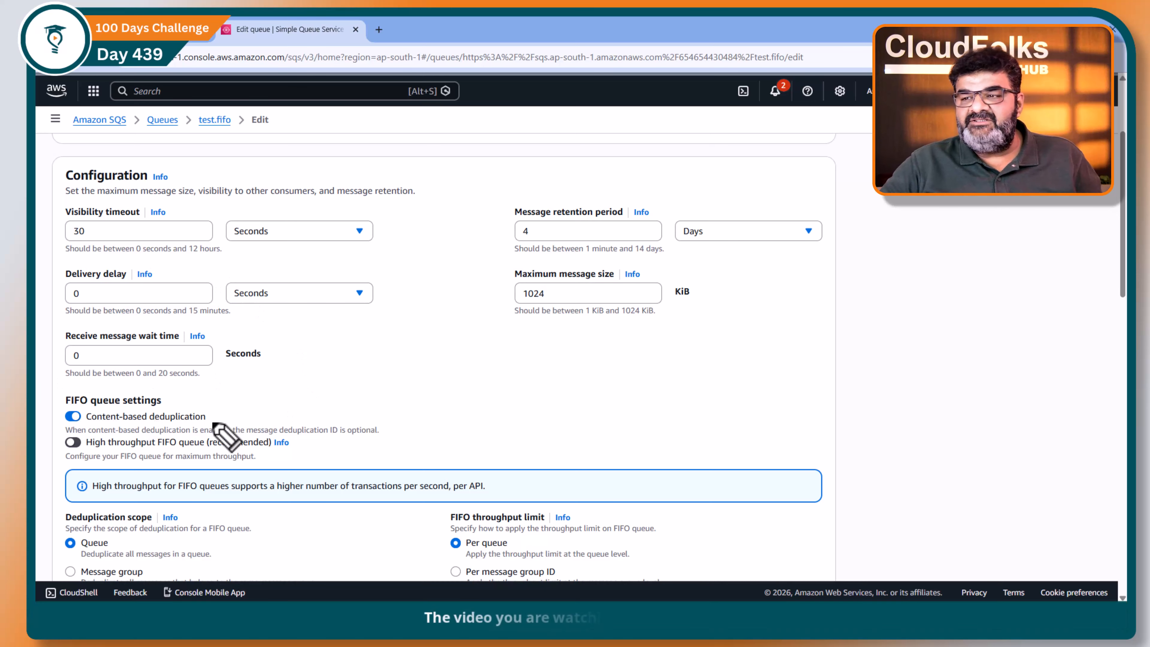
left_click_drag(213, 415, 270, 394)
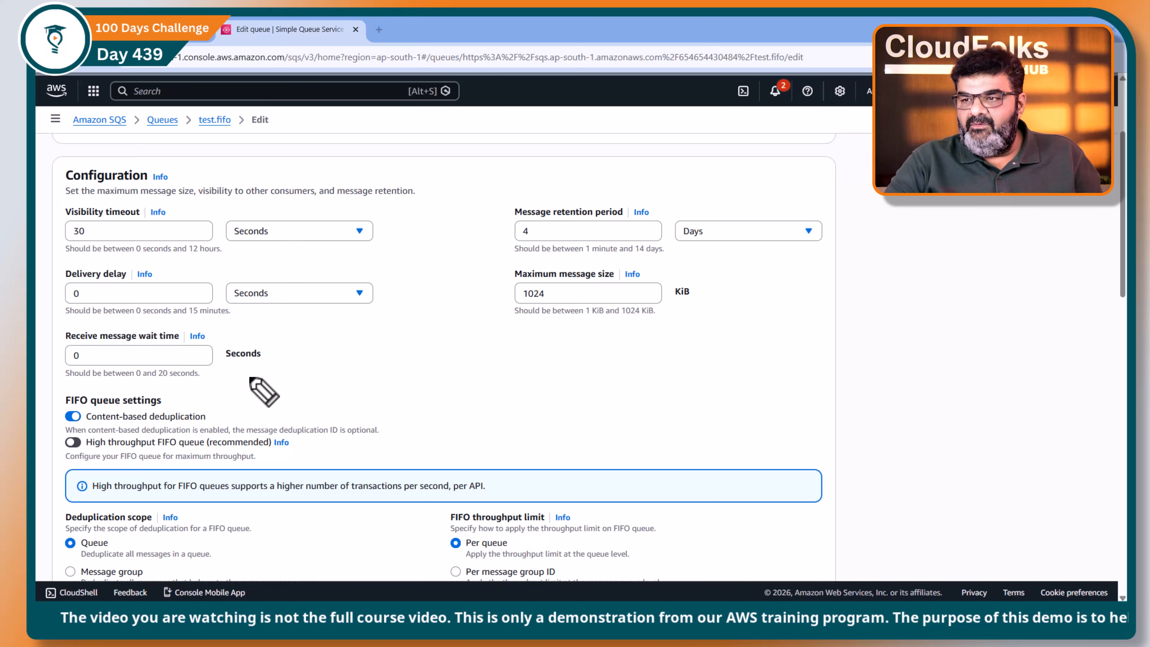
key("Escape")
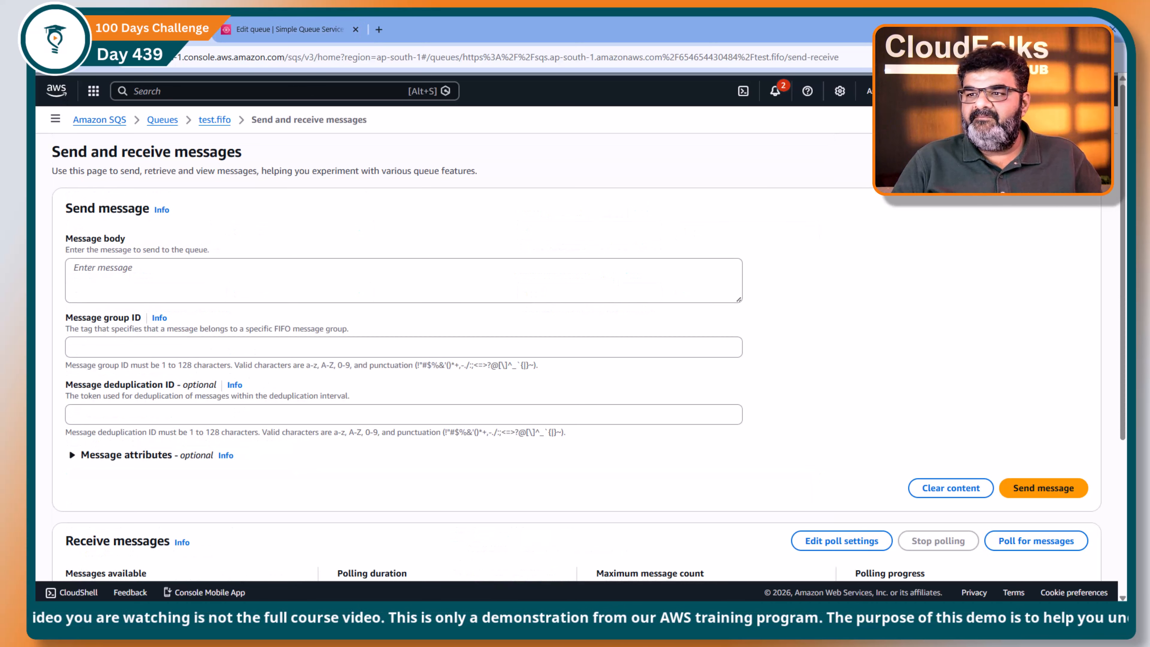
Step: Highlight the optional mark beside the message deduplication ID on the send and receive messages page, and place the cursor in the message body
left_click_drag(181, 385, 220, 388)
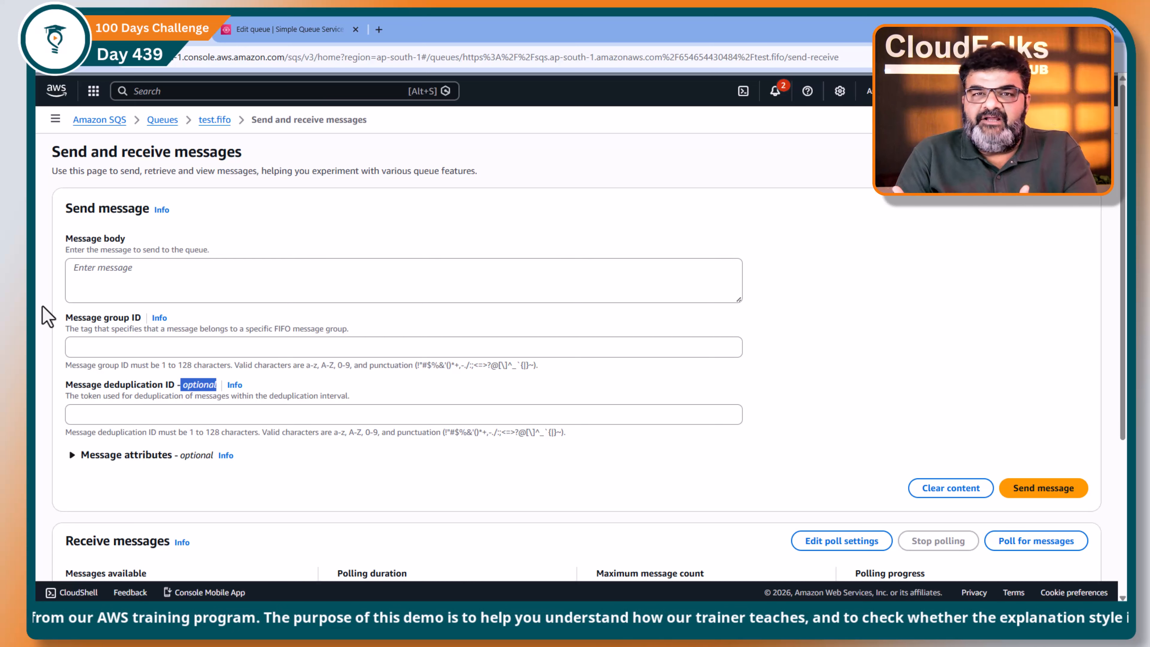
left_click(104, 276)
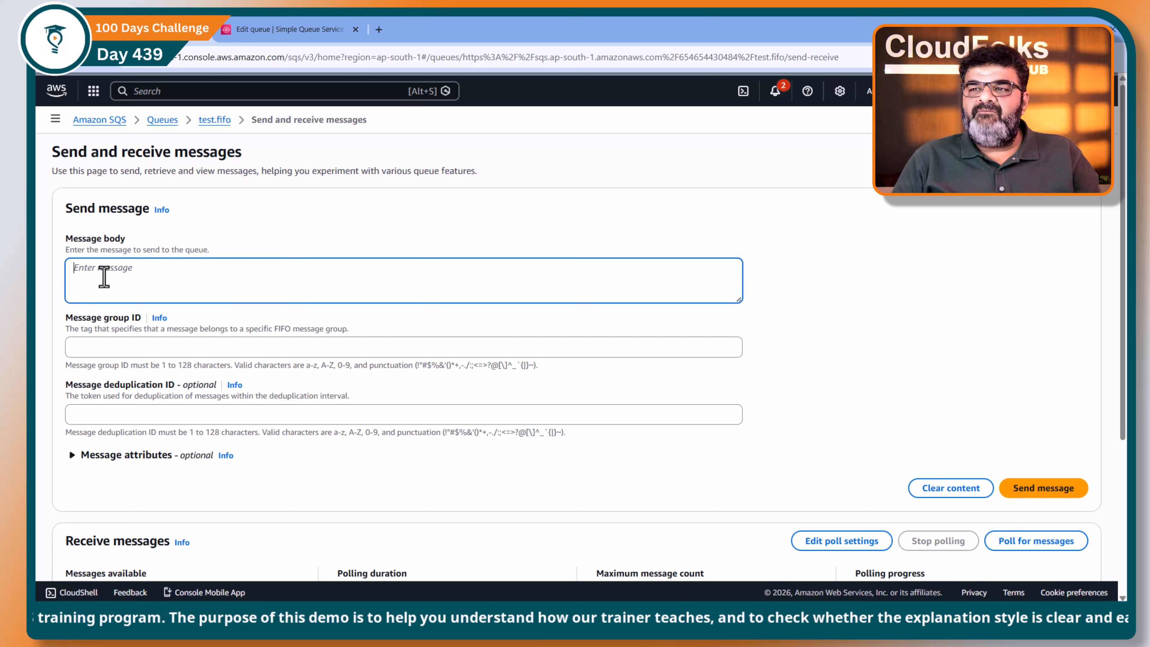